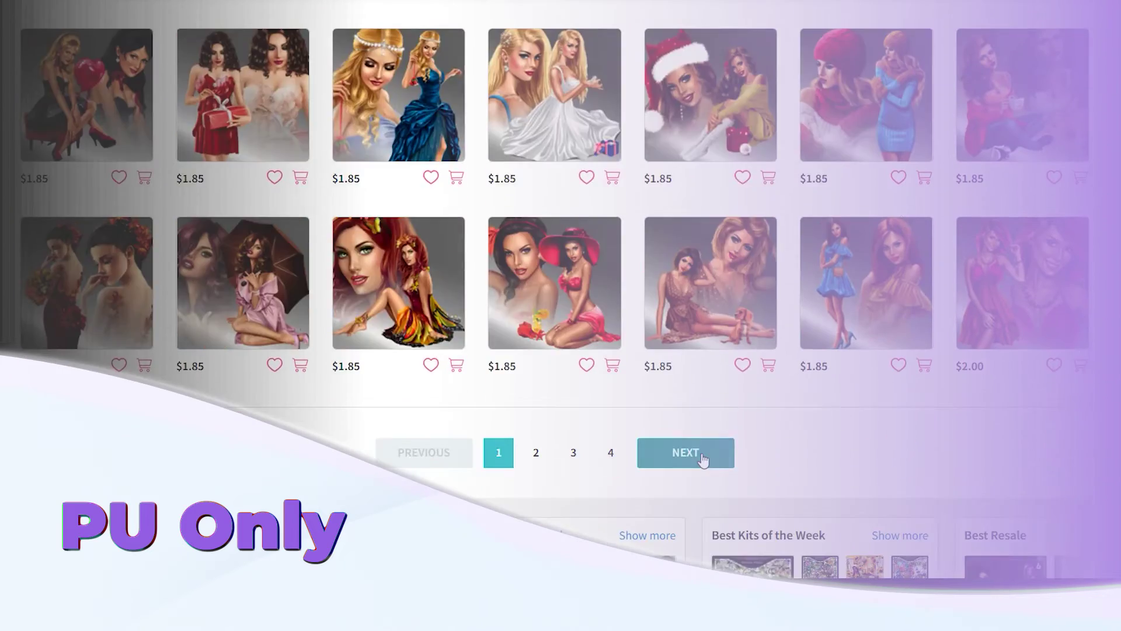
Go to the next page of PSP tube results and view the SpringFairy tube's details and licences.
click(703, 458)
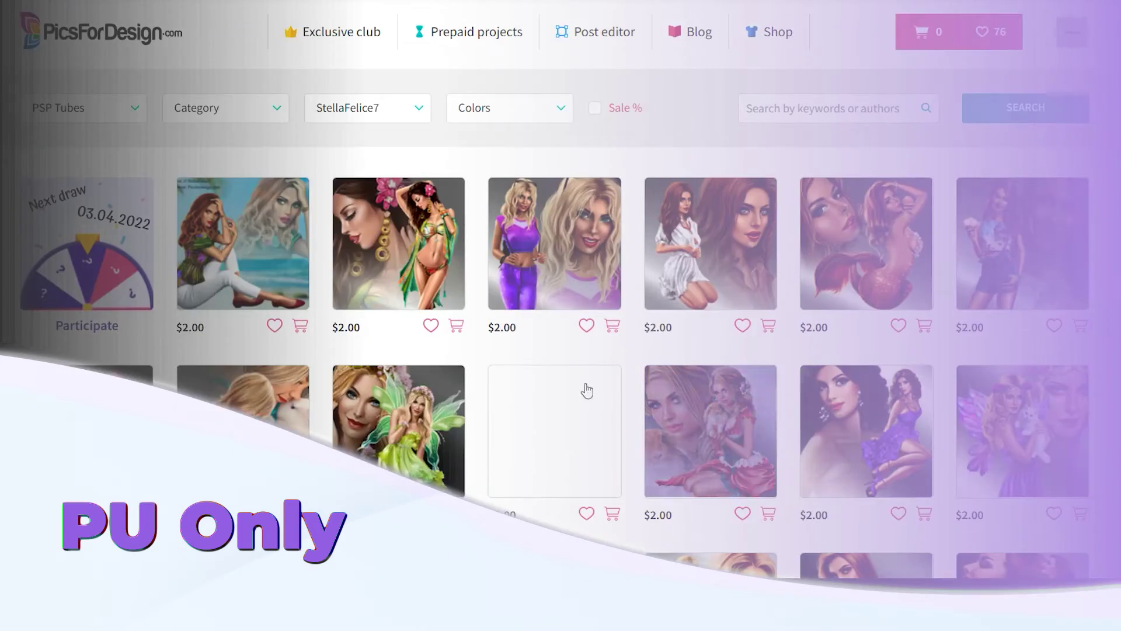
click(406, 426)
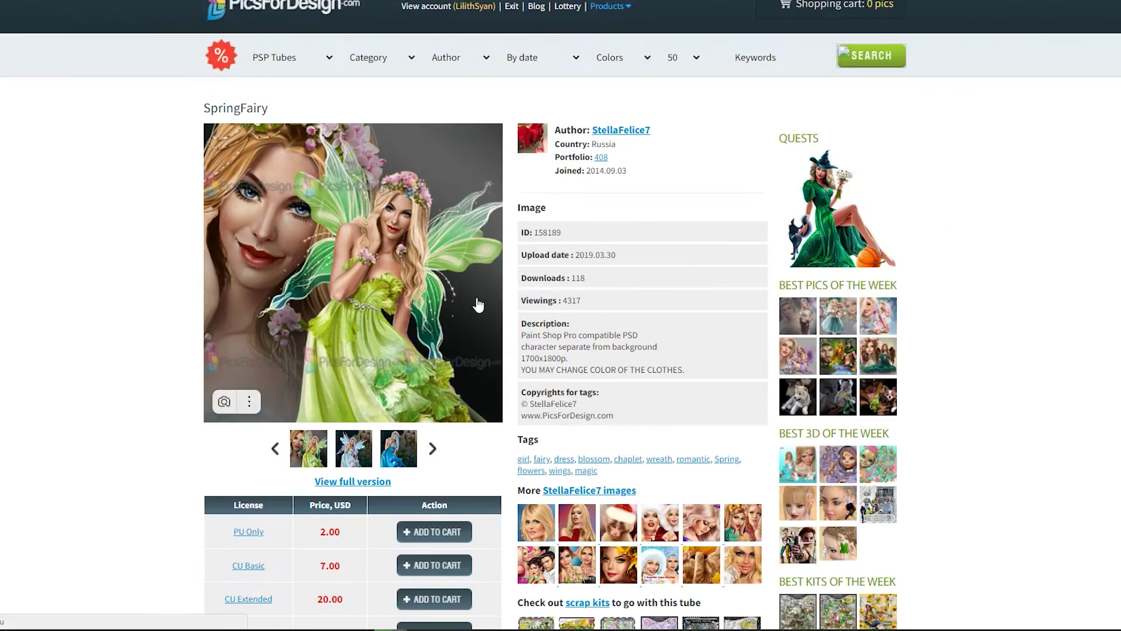
scroll(478, 304, down, 3)
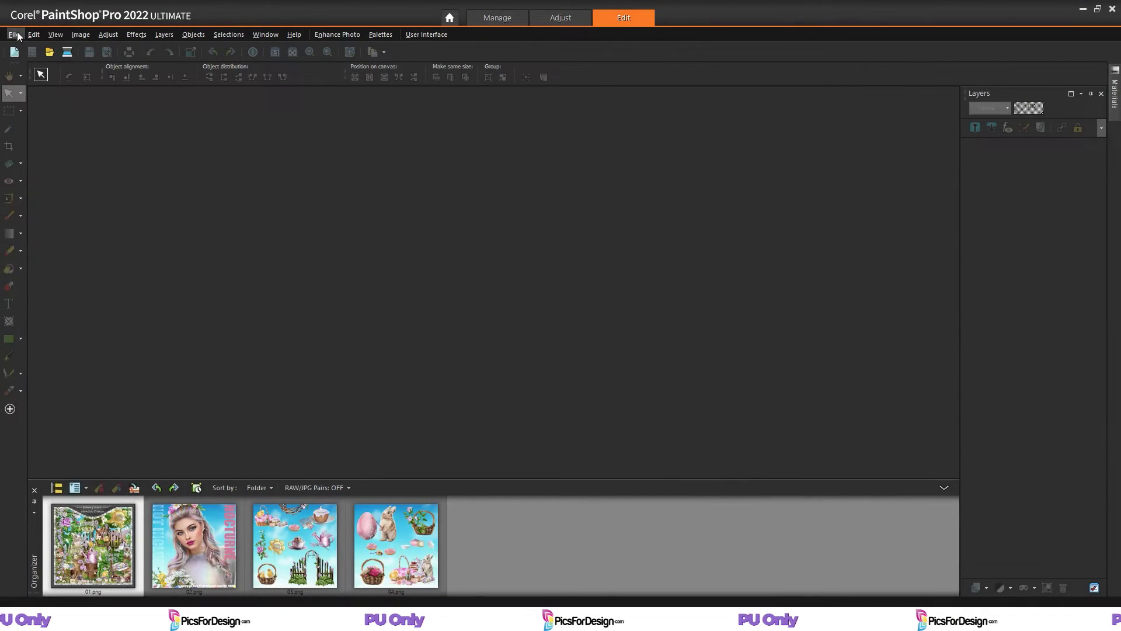
Switch to PaintShop Pro and open SpringFairy.psd.
click(13, 34)
click(36, 82)
double_click(453, 355)
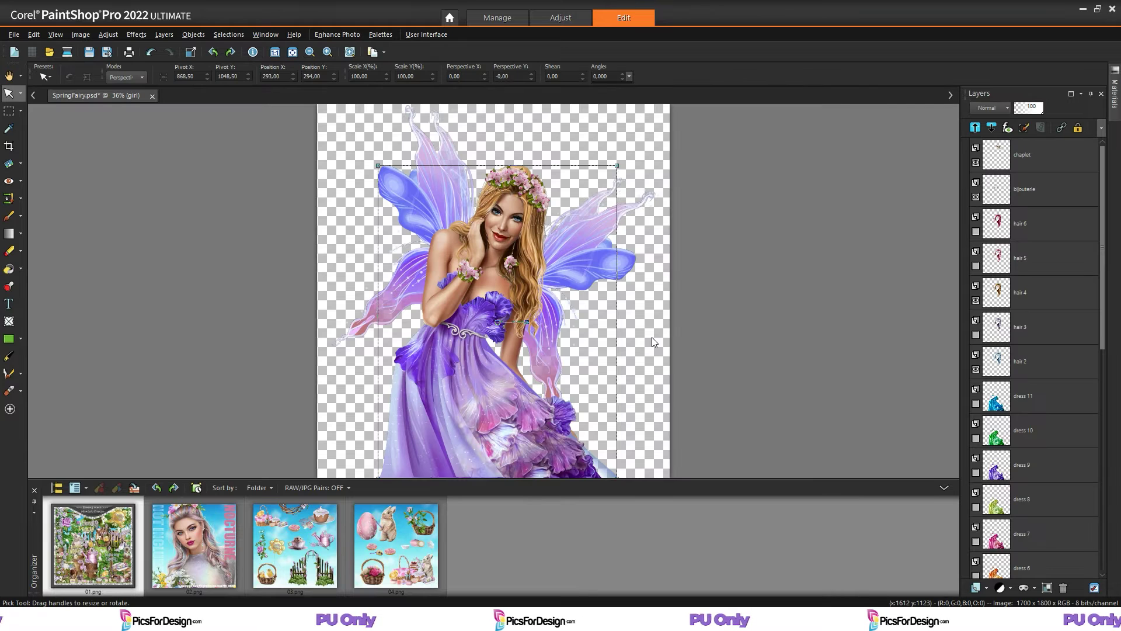
Hide the purple dress 3 layer and the wings 2 layer so the fairy uses the blue versions.
scroll(1008, 344, down, 3)
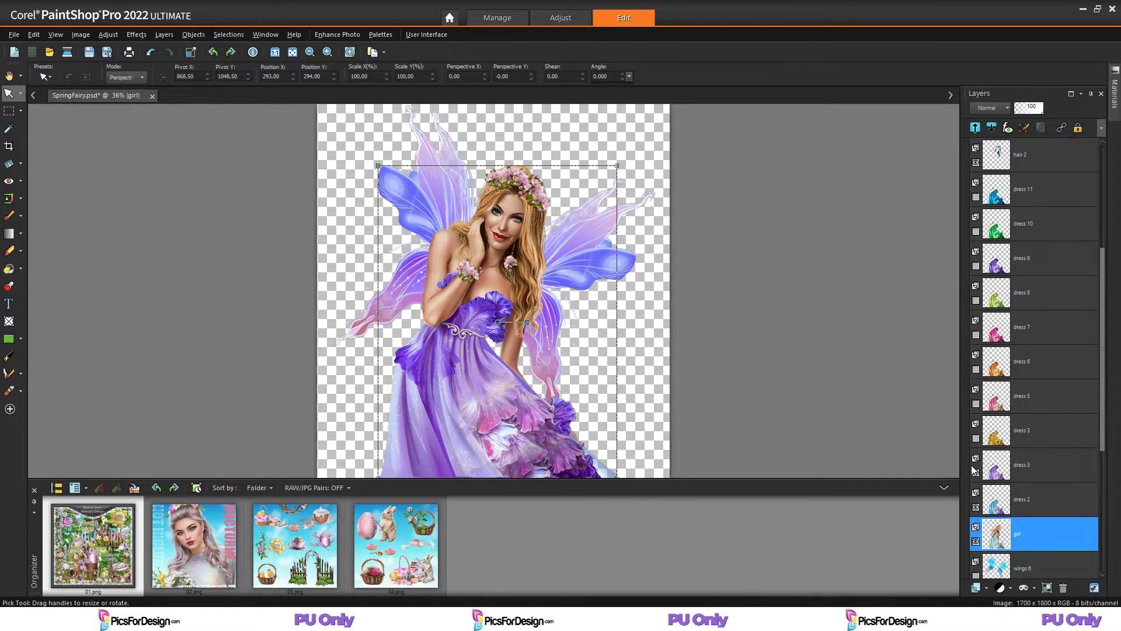
click(976, 472)
scroll(1054, 458, down, 3)
click(976, 342)
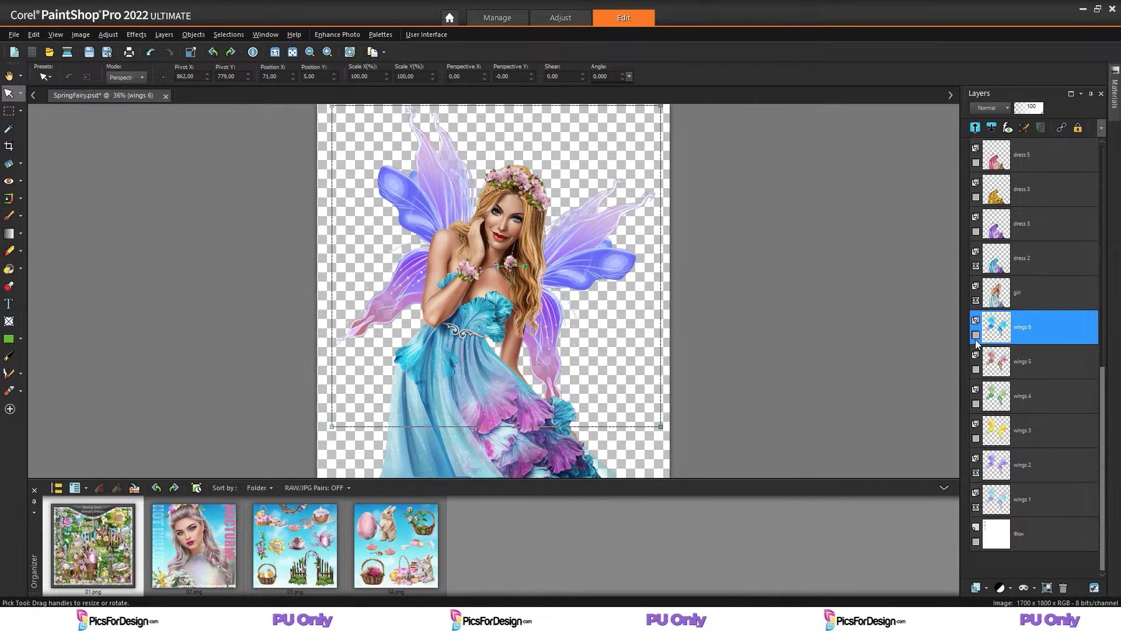
click(976, 473)
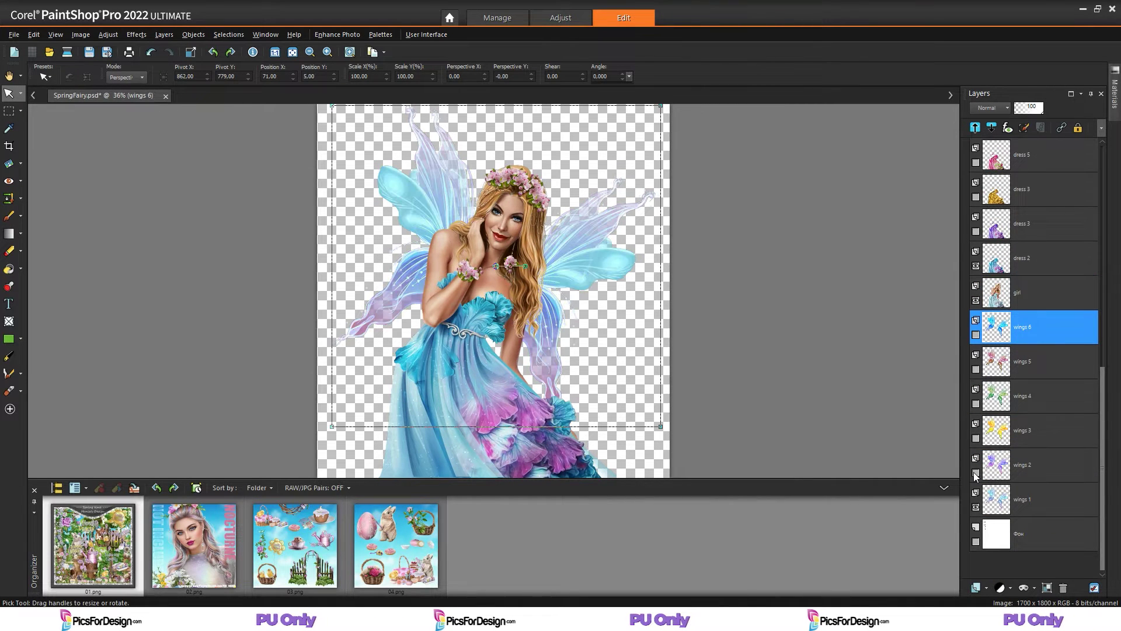
Merge the wings 1, girl, dress 2, hair 4, bijouterie and chaplet layers into one layer.
click(1026, 506)
scroll(1045, 444, up, 2)
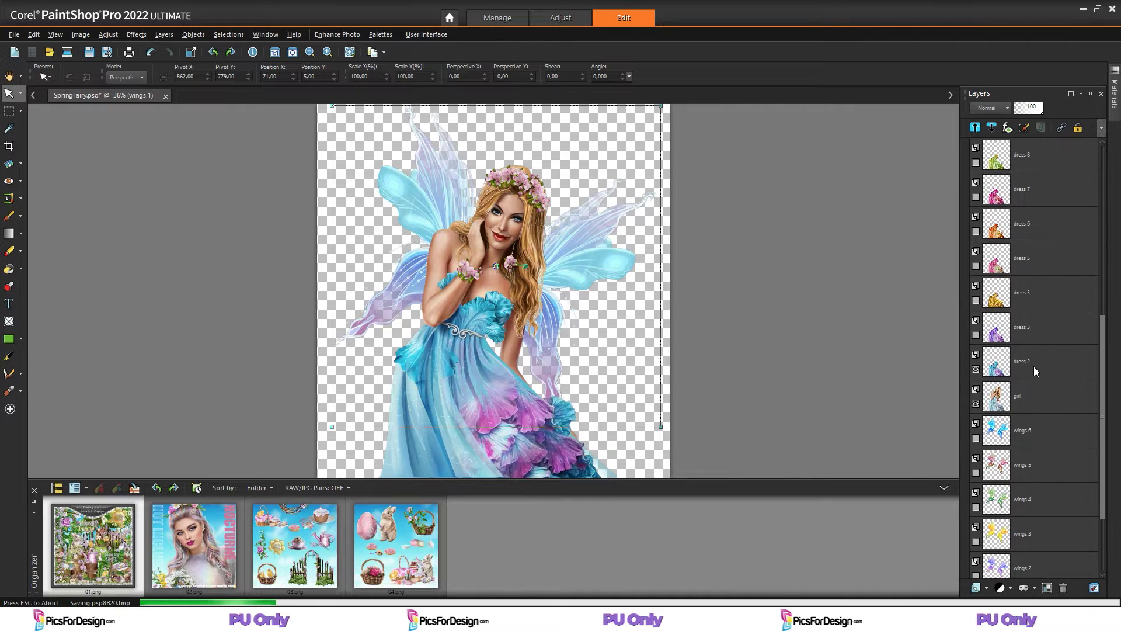
click(1034, 366)
scroll(1034, 380, up, 1)
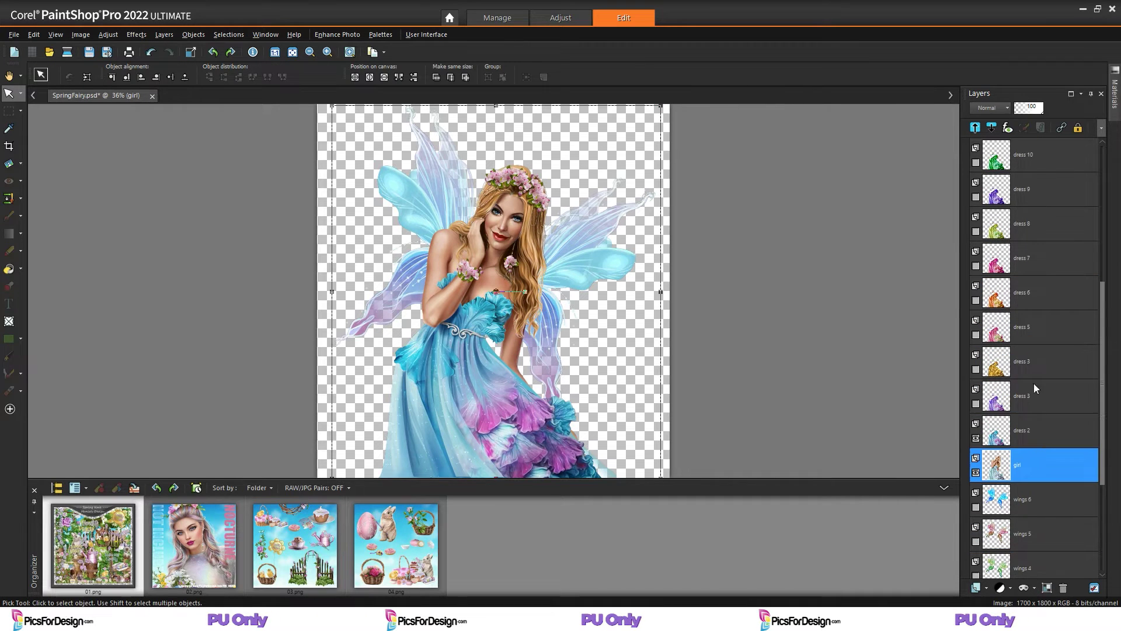
scroll(1033, 426, up, 3)
ctrl+click(1031, 293)
ctrl+click(1029, 188)
ctrl+click(1029, 155)
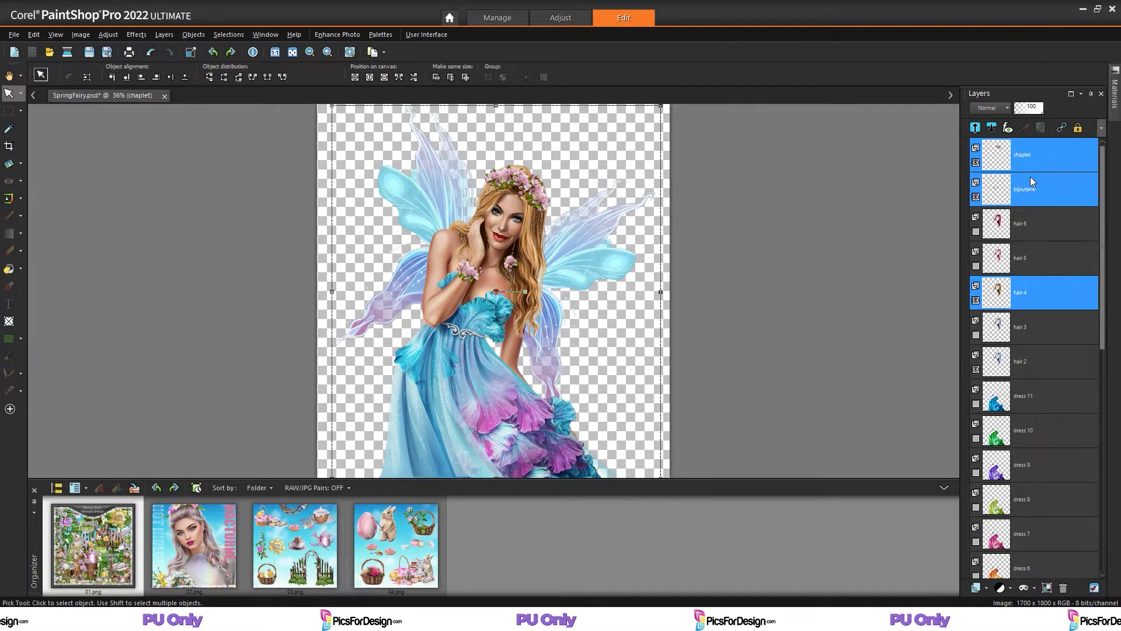
right_click(1031, 180)
mouse_move(971, 372)
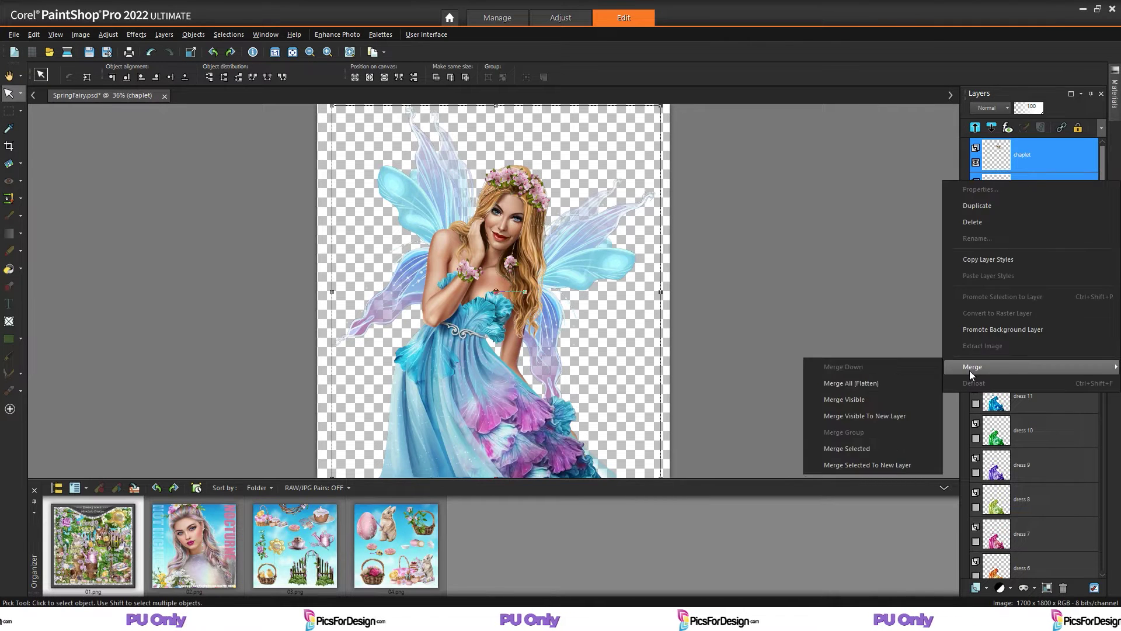
click(831, 453)
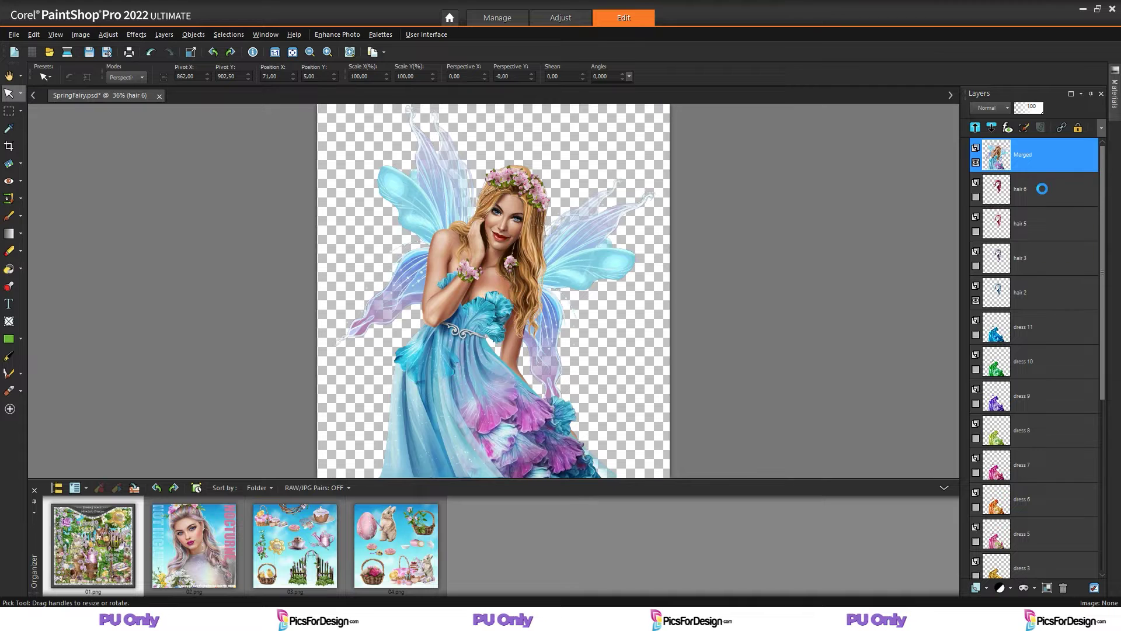
Delete all leftover hair, dress and wings layers between the merged fairy and the background.
click(1049, 201)
scroll(1048, 349, down, 5)
shift+click(1032, 495)
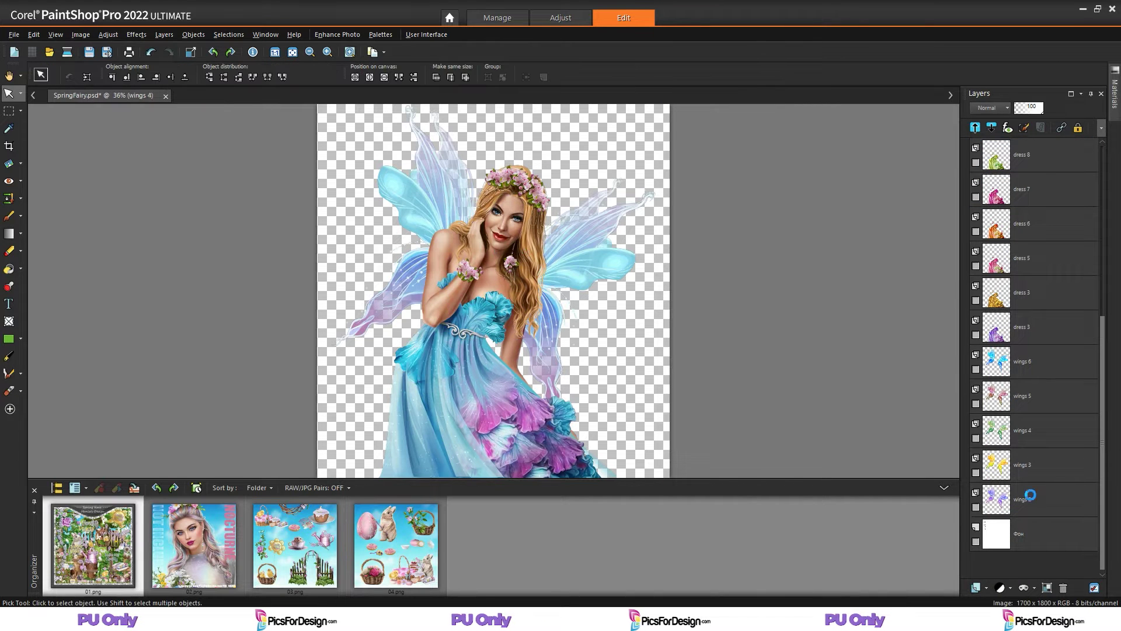
shift+click(1031, 495)
click(1063, 586)
click(523, 327)
Show the white background layer with the copyright text and delete it.
click(975, 197)
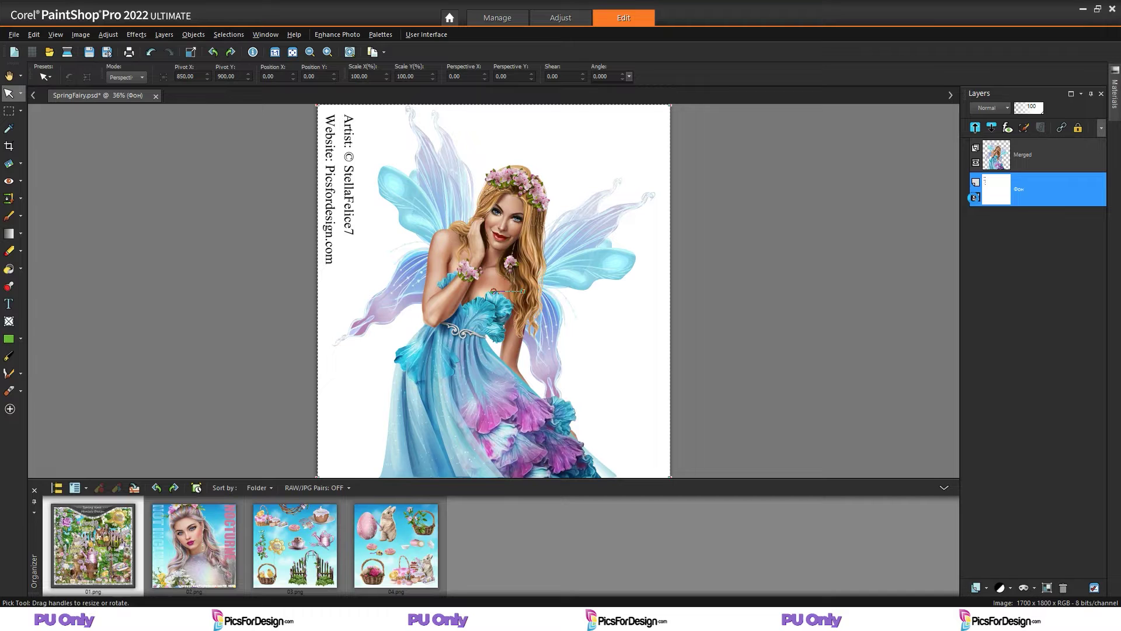
click(1063, 586)
click(518, 327)
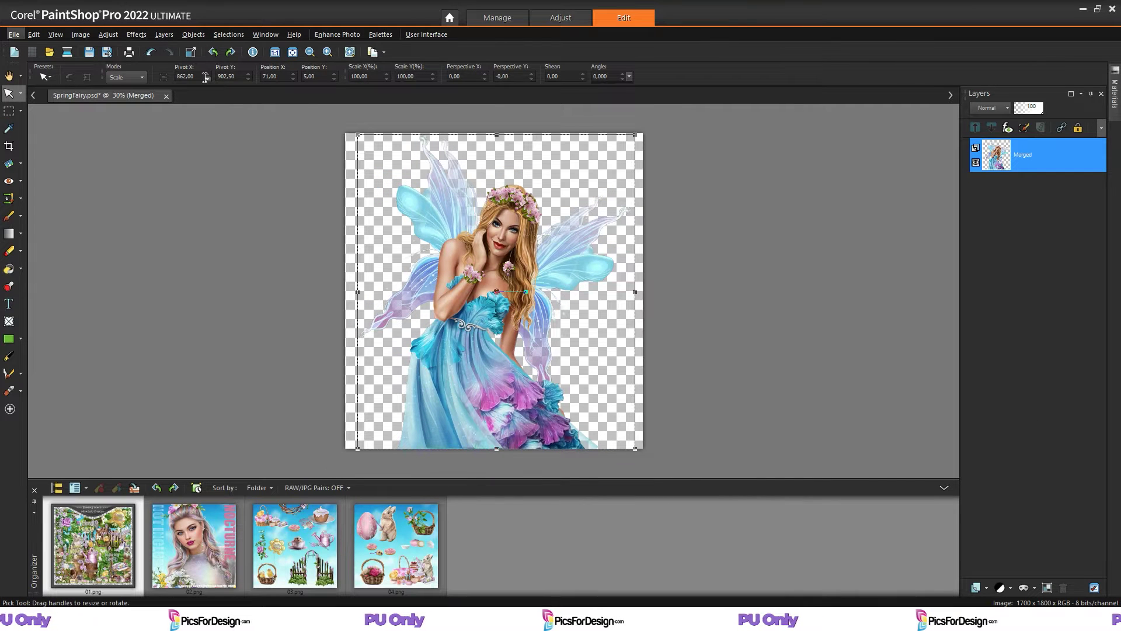
Try to reduce the canvas to 1200 × 1400 pixels with centred placement, and undo it.
click(80, 34)
click(110, 120)
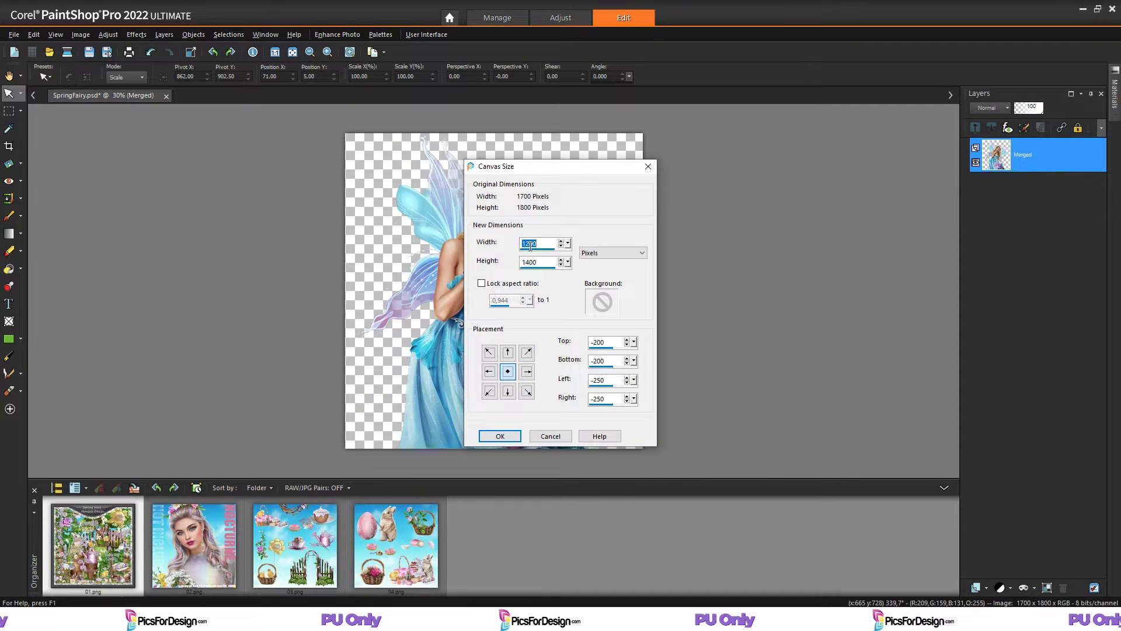
click(482, 471)
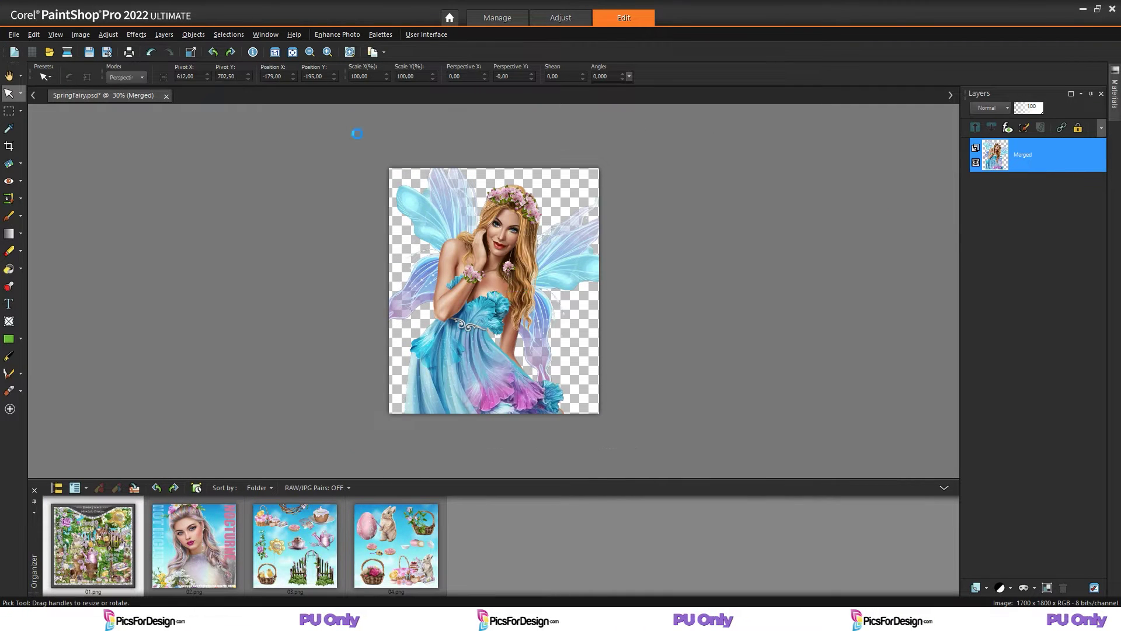
key(ctrl+z)
Scale the fairy down to about 75% toward the lower-right part of the canvas.
drag(357, 135, 431, 211)
Add the sky splash 32.png from the HD_Spring kit's Elements folder and place its layer beneath the fairy.
click(58, 487)
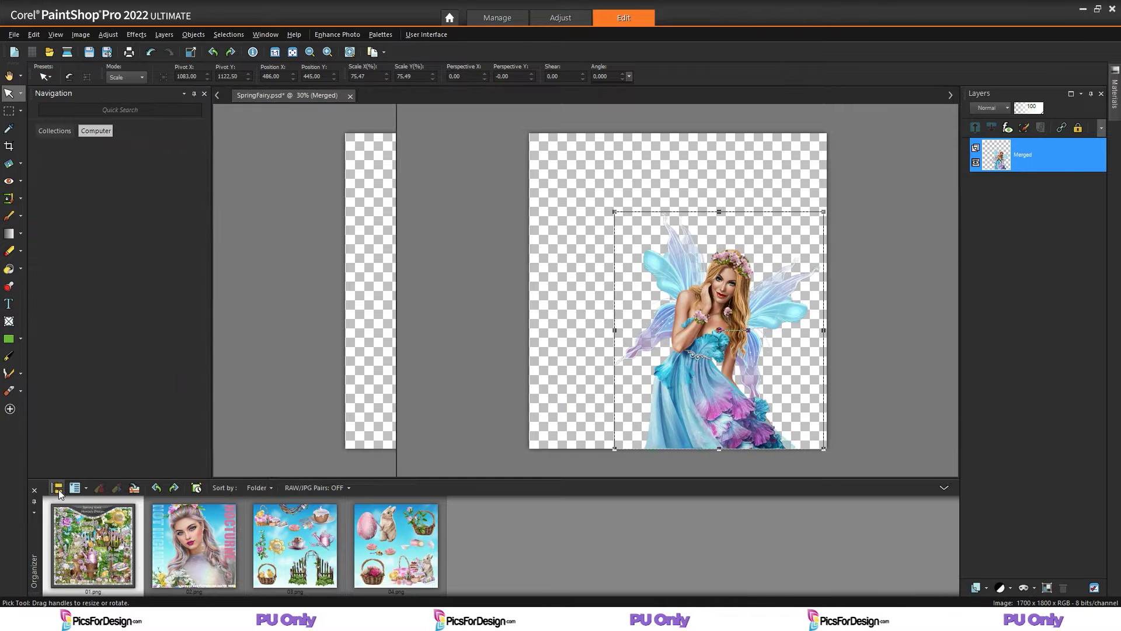
click(186, 432)
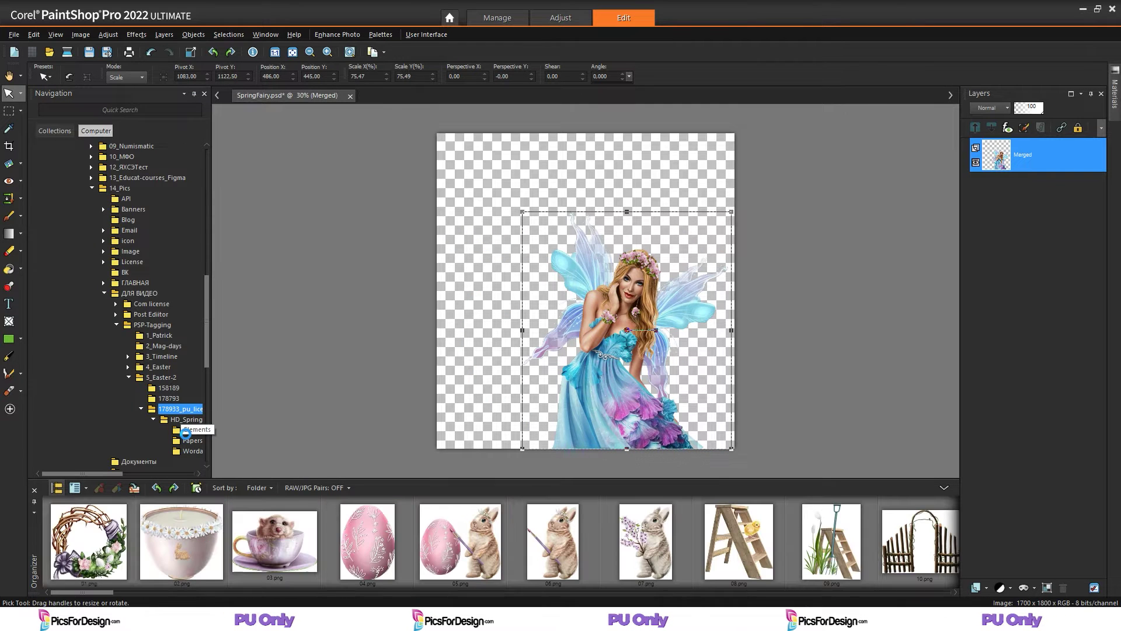
click(58, 488)
drag(94, 594, 244, 536)
drag(1031, 151, 1017, 207)
Draw a white rectangle covering the whole canvas and move its layer below the sky splash.
click(8, 340)
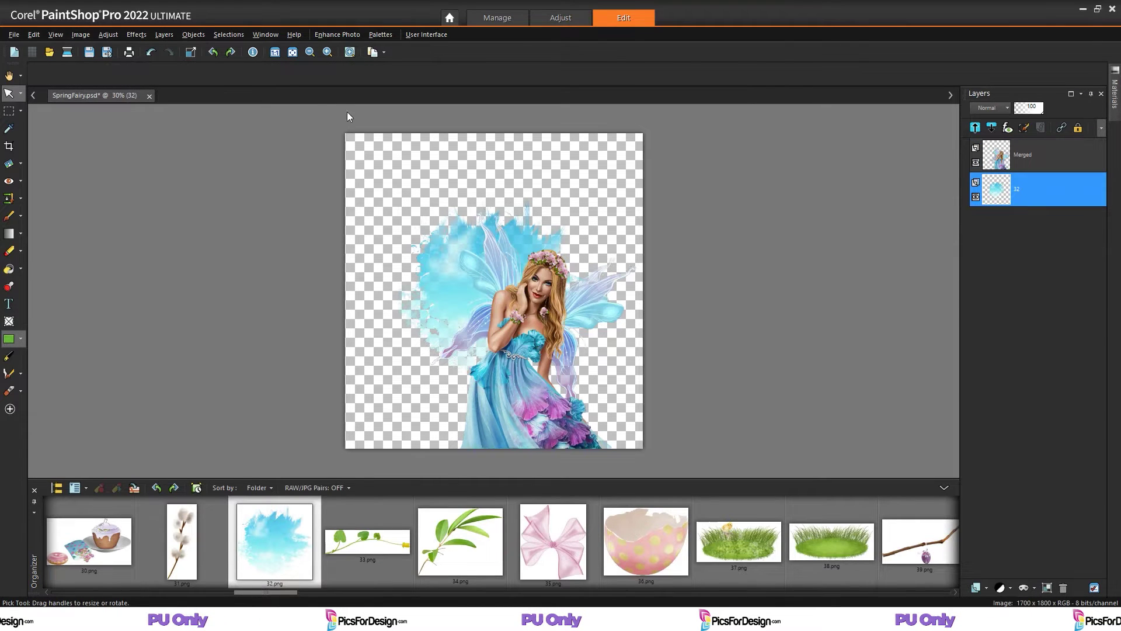
drag(409, 180, 645, 451)
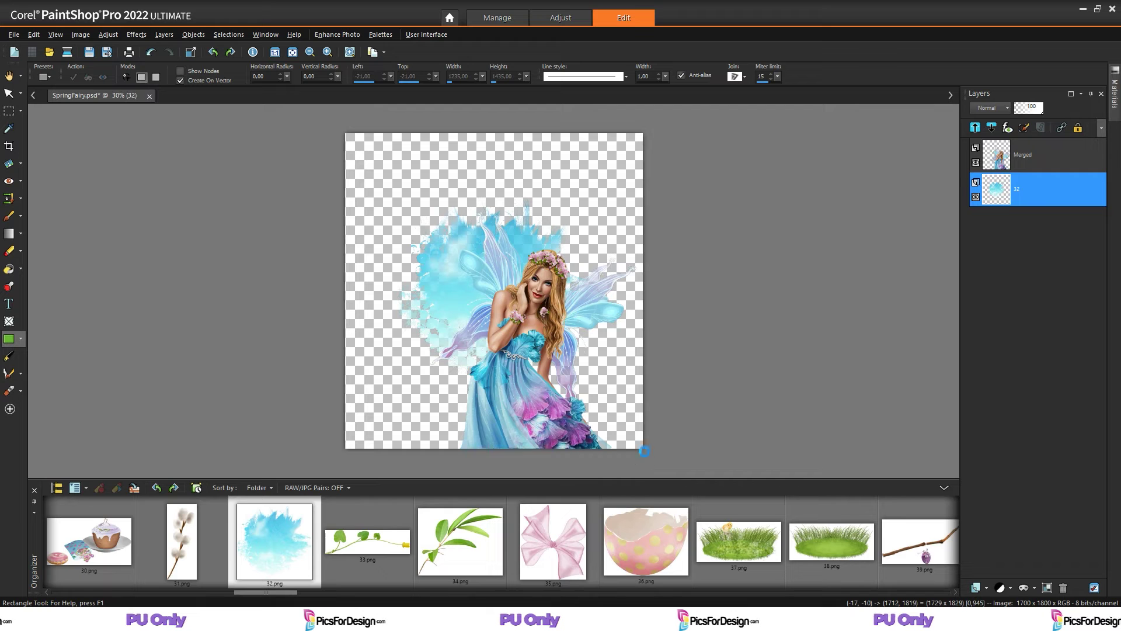
drag(1029, 187, 1017, 238)
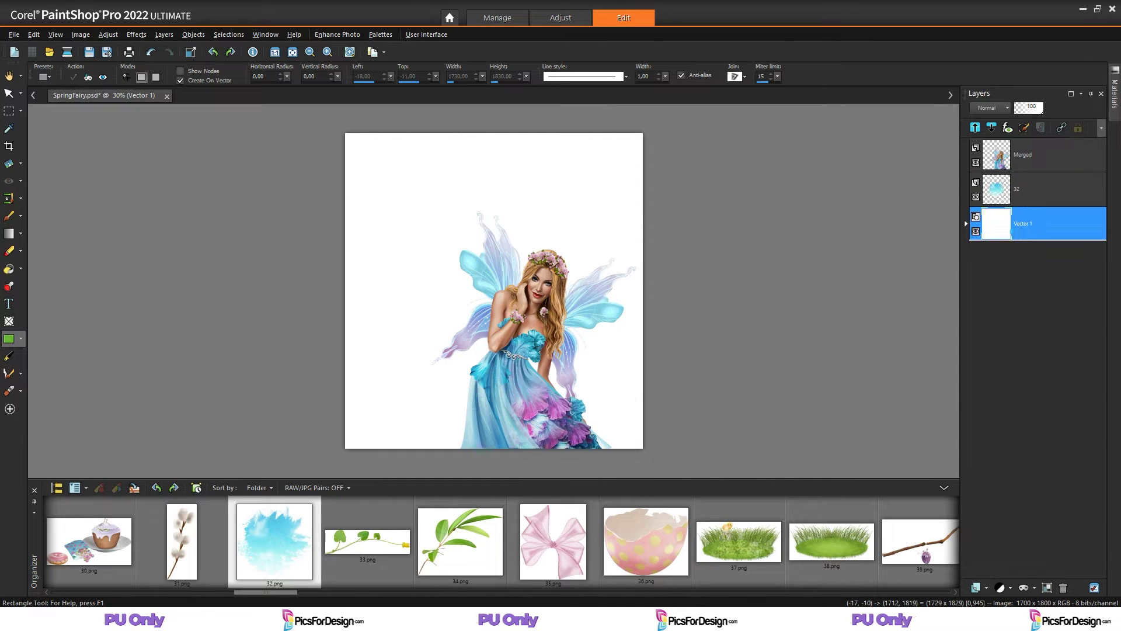
Enlarge the sky splash to about 218% by 216% so it fills the canvas and set its opacity to 69.
click(1020, 191)
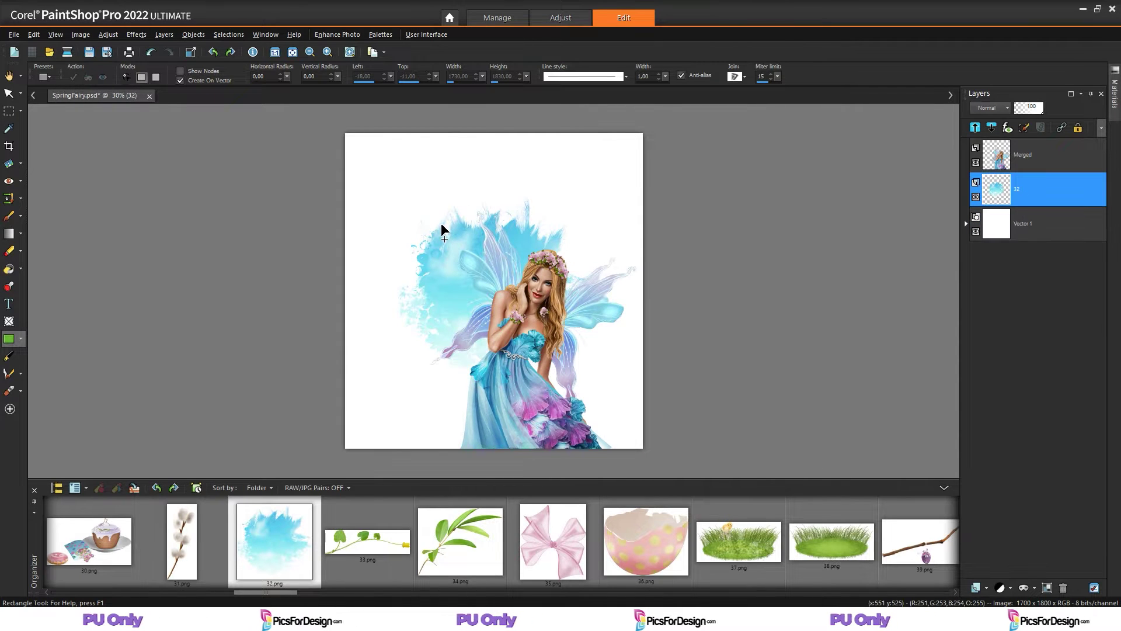
click(9, 93)
drag(398, 195, 316, 123)
drag(590, 386, 663, 459)
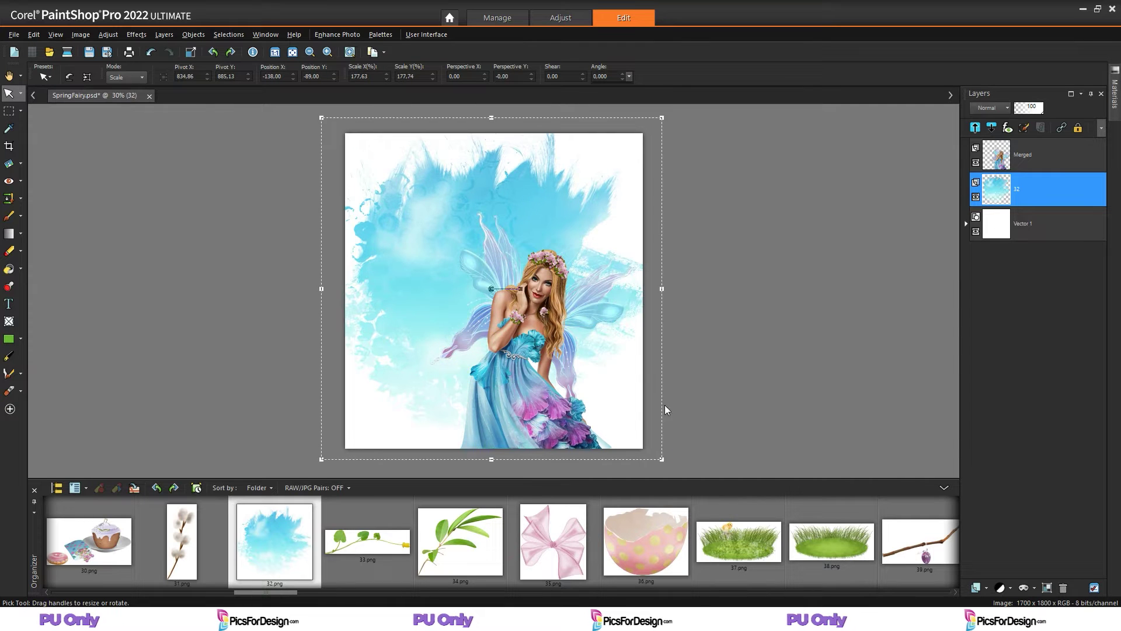
drag(663, 119, 710, 71)
drag(322, 459, 274, 507)
drag(274, 289, 298, 282)
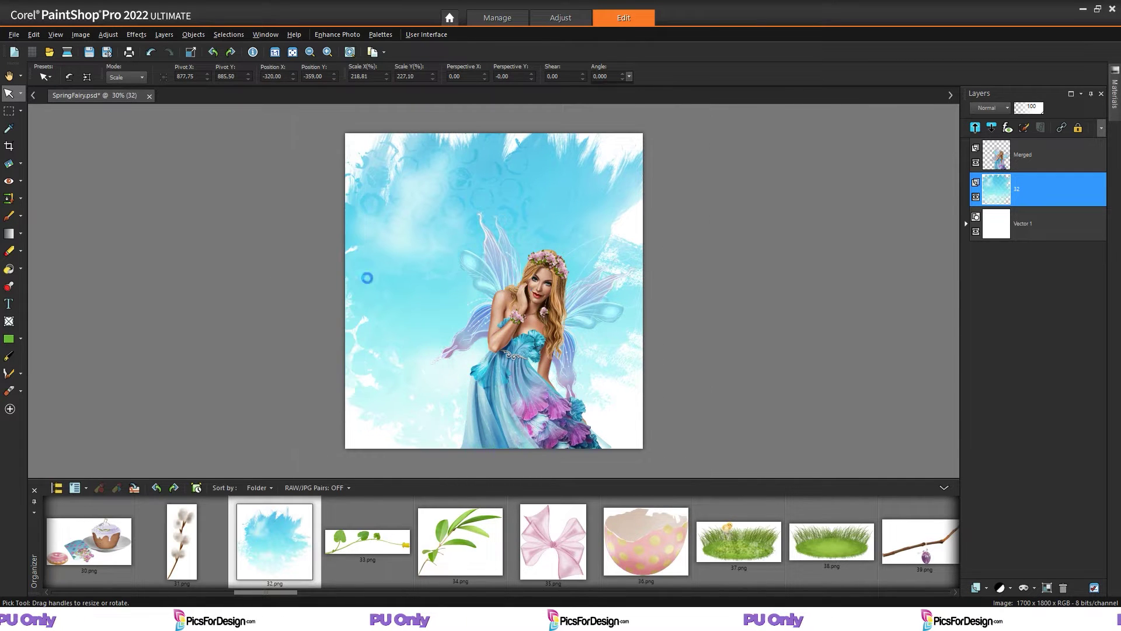
scroll(433, 300, down, 1)
drag(501, 470, 502, 453)
scroll(480, 317, up, 1)
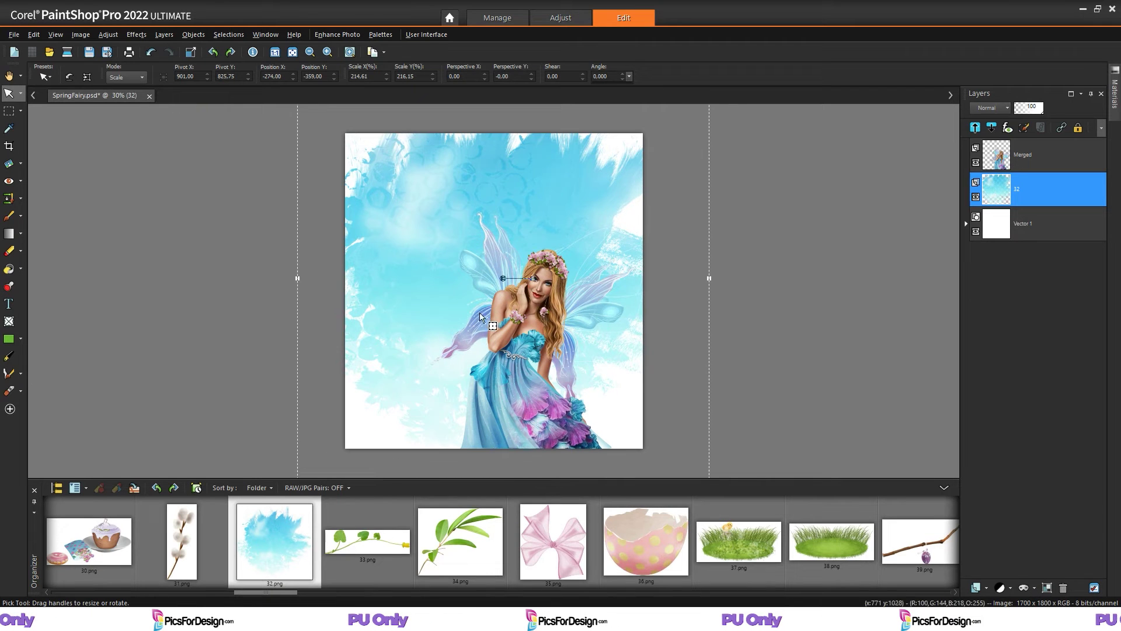
drag(1041, 111, 1035, 111)
drag(710, 279, 716, 279)
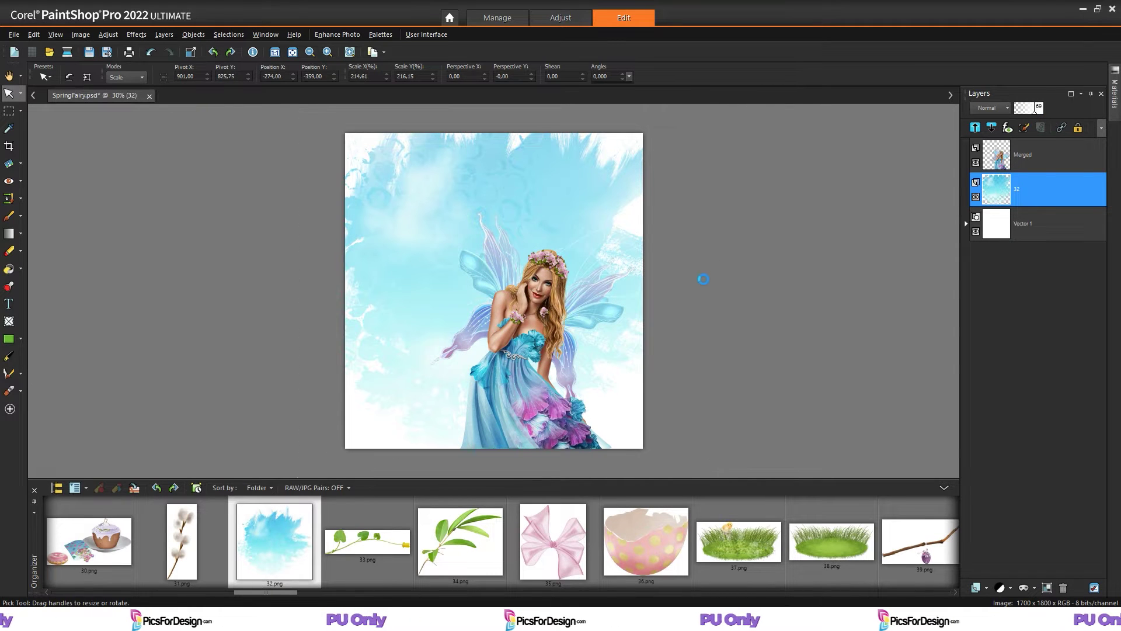
Add the grass strip 51.png at the canvas's lower-left edge, stretching and skewing it to about 189% by 167%.
scroll(752, 537, down, 10)
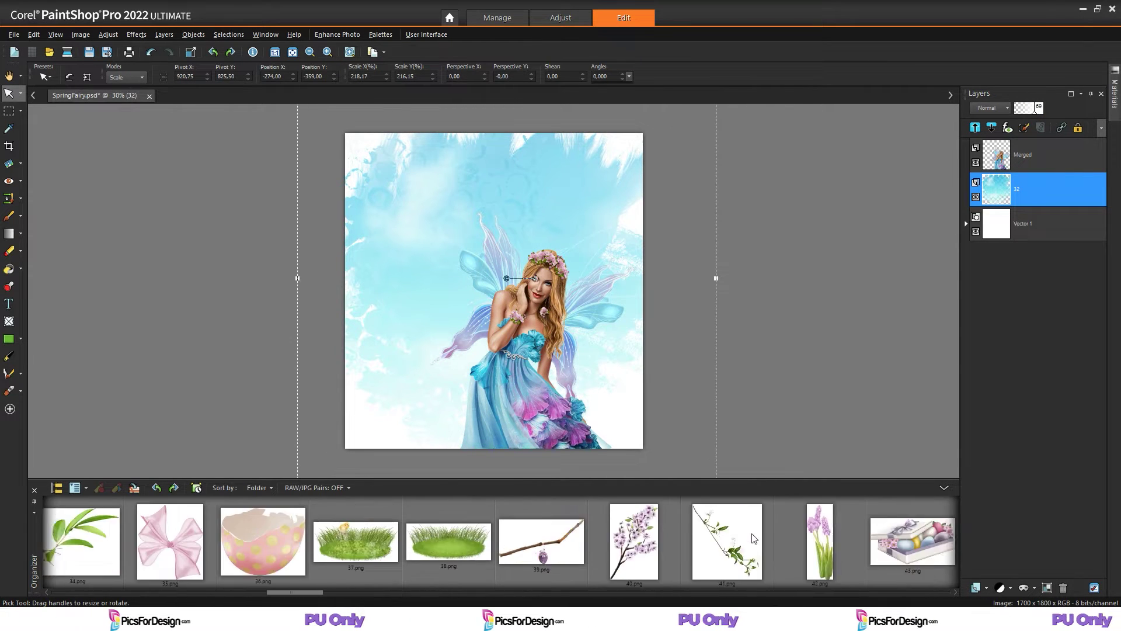
scroll(777, 542, down, 1)
drag(1009, 285, 368, 432)
drag(459, 414, 482, 408)
drag(342, 451, 321, 458)
drag(322, 410, 335, 410)
drag(482, 409, 473, 410)
drag(482, 457, 491, 458)
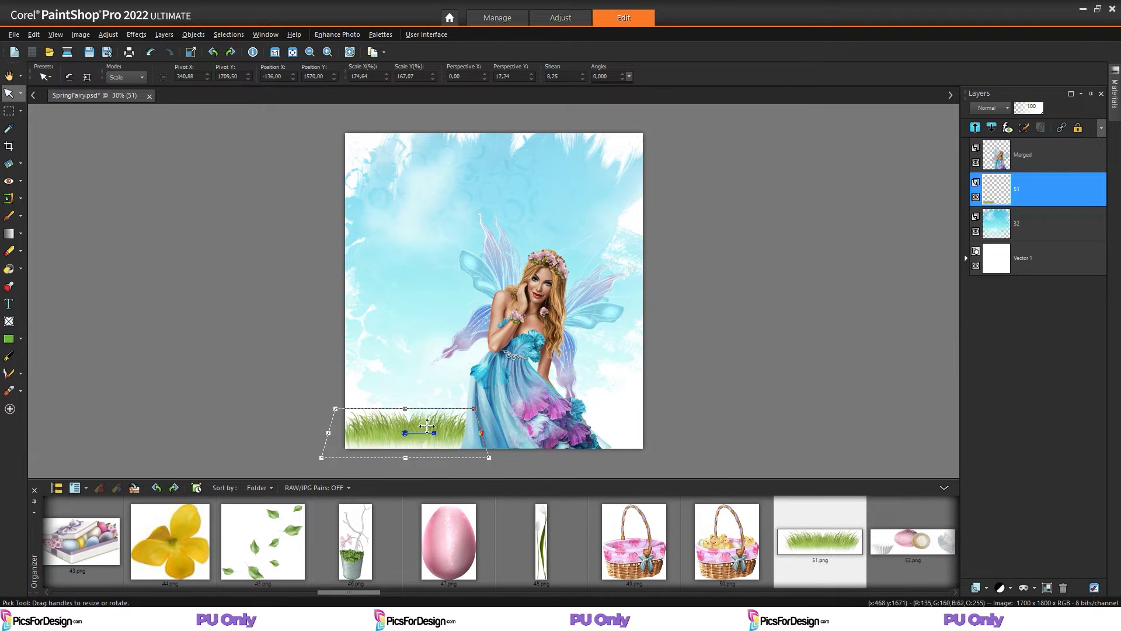
drag(322, 457, 307, 458)
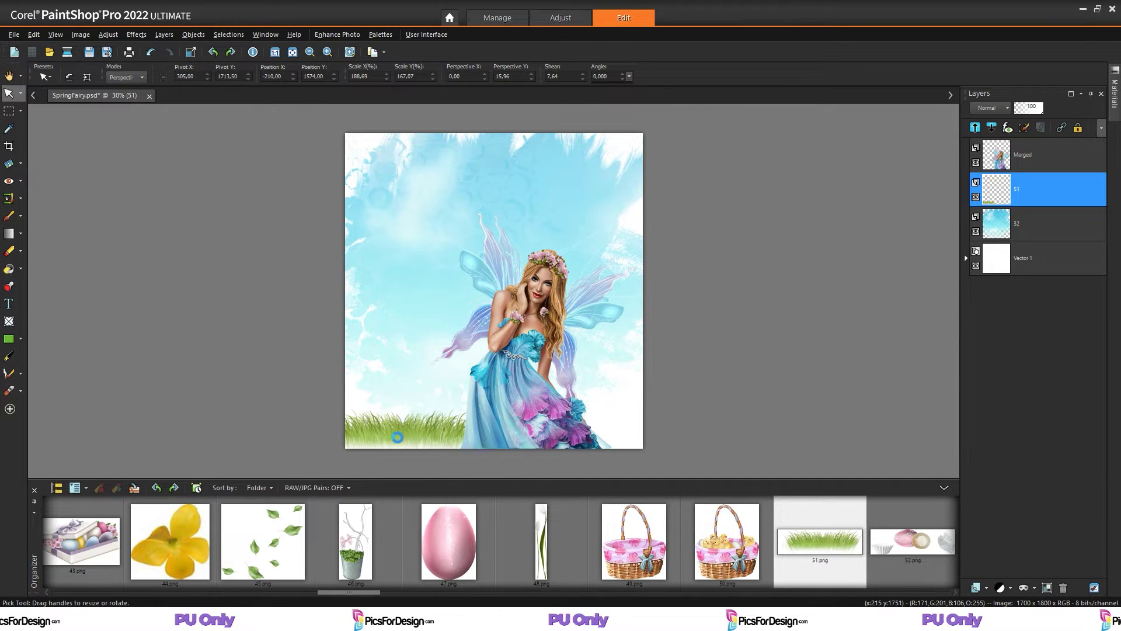
Place a copy of the grass strip at the canvas's lower-right edge, behind the fairy.
drag(461, 291, 619, 430)
click(577, 429)
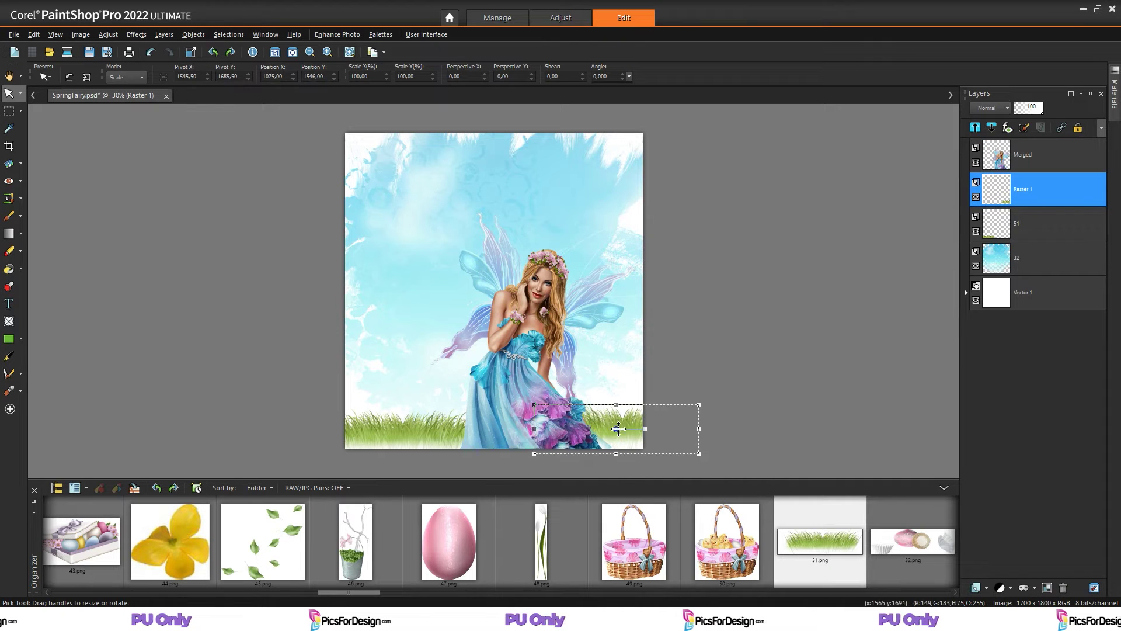
Add a new raster layer directly above the sky splash layer.
click(1028, 260)
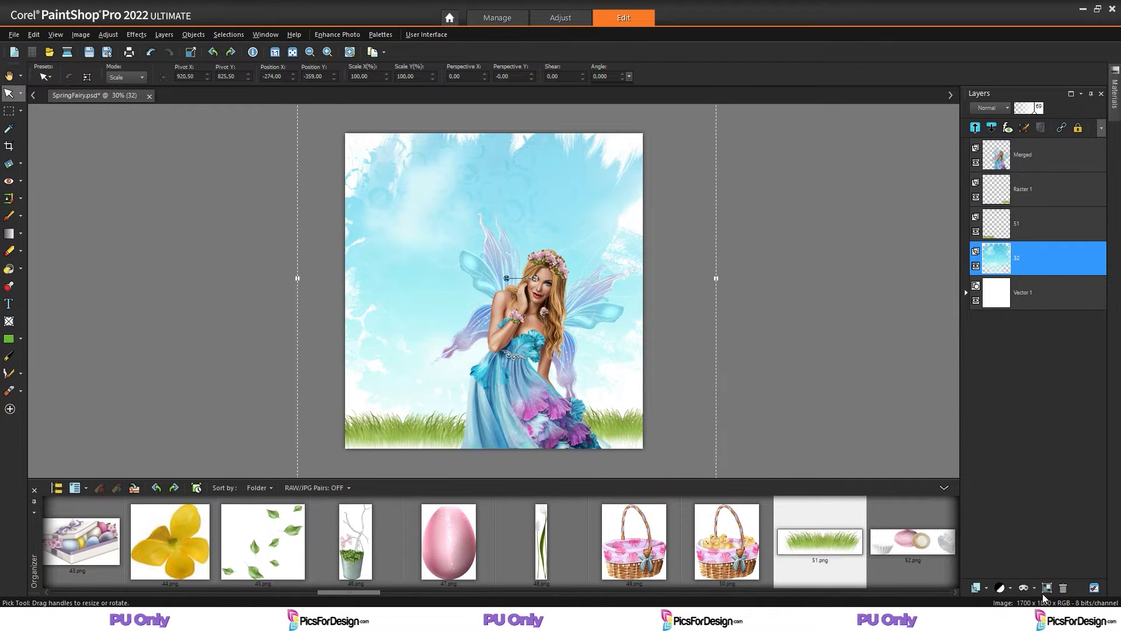
click(986, 588)
click(996, 488)
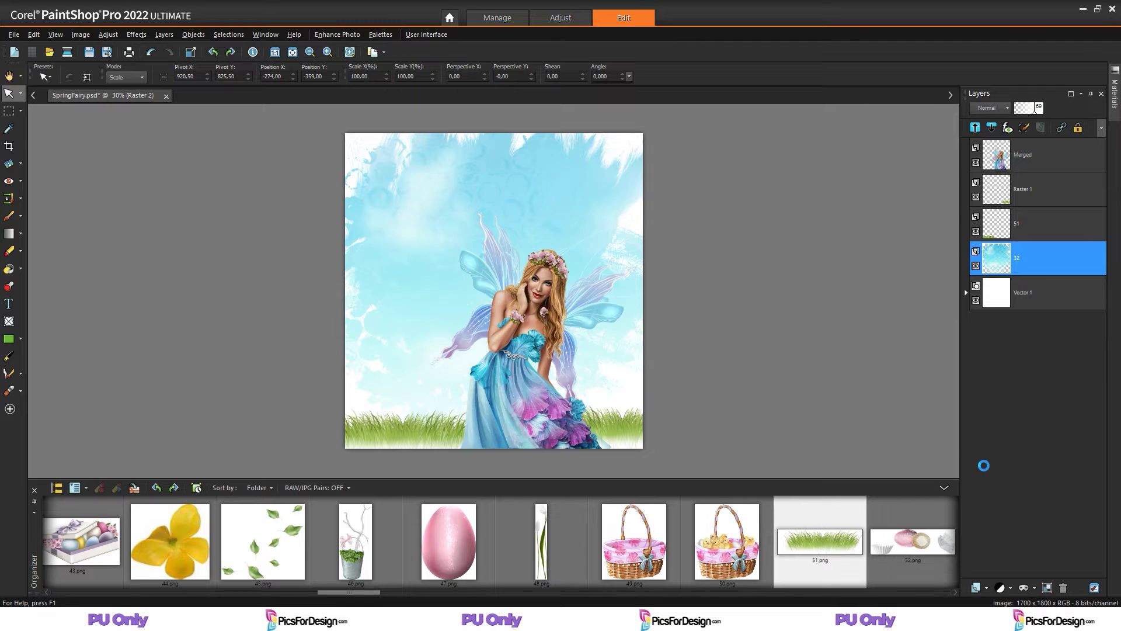
click(518, 426)
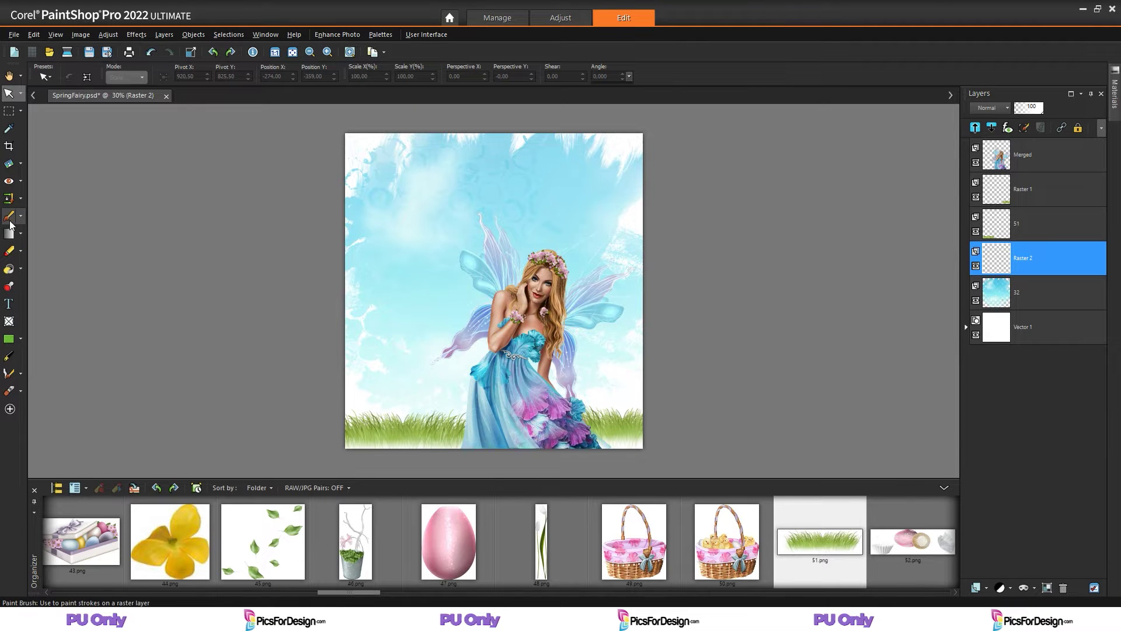
Choose the Fur 100 brush tip for the Paint Brush.
click(10, 218)
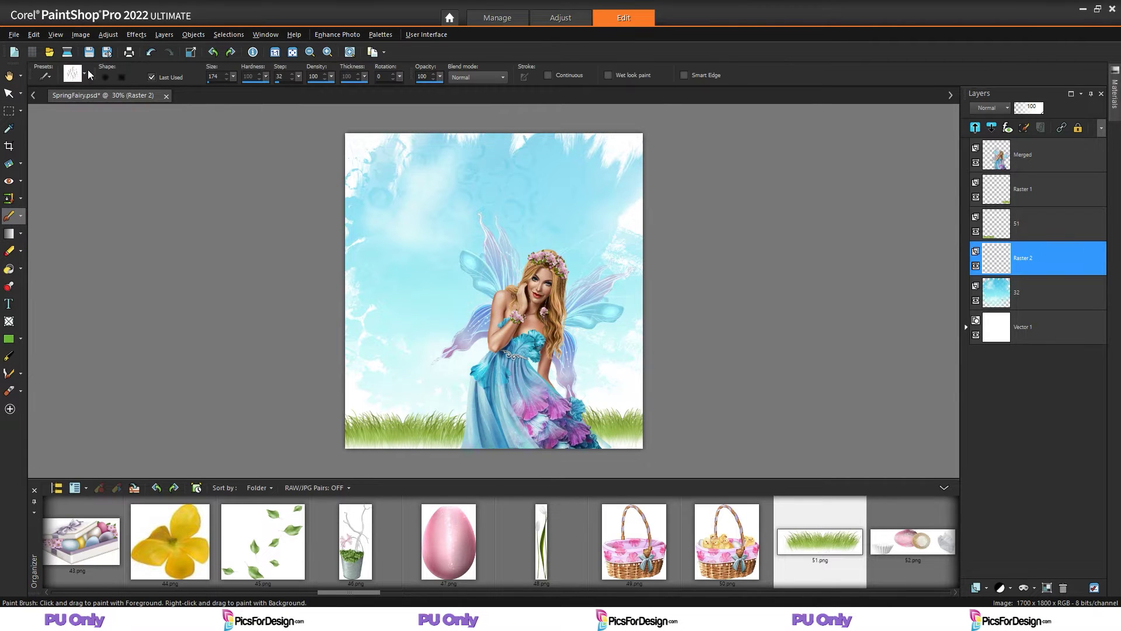
click(73, 73)
scroll(90, 176, up, 5)
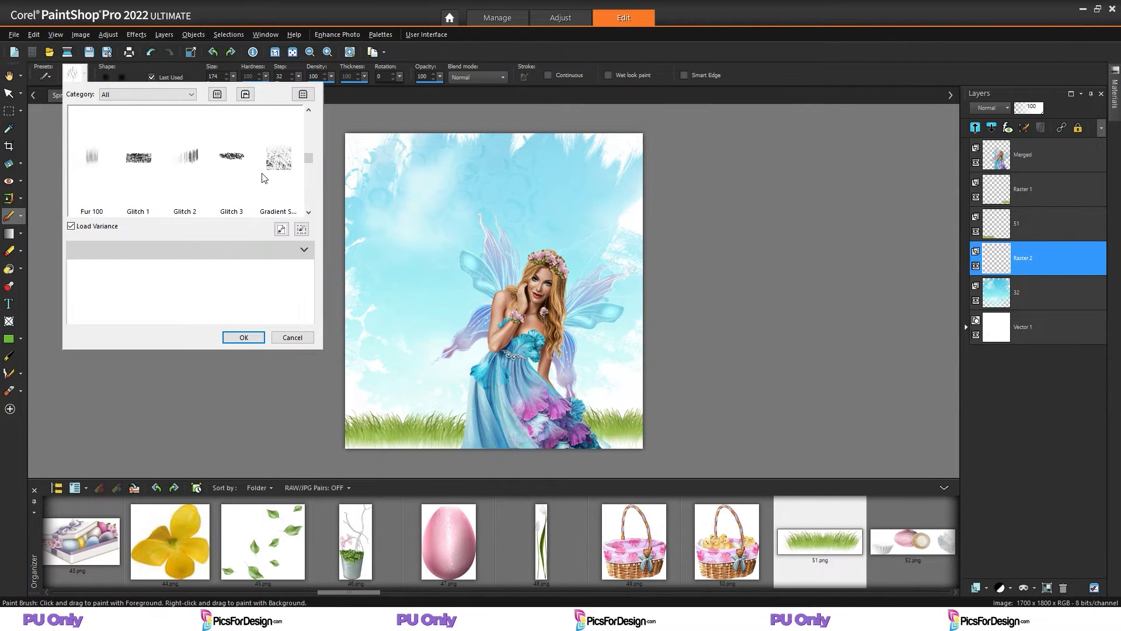
click(94, 159)
double_click(93, 159)
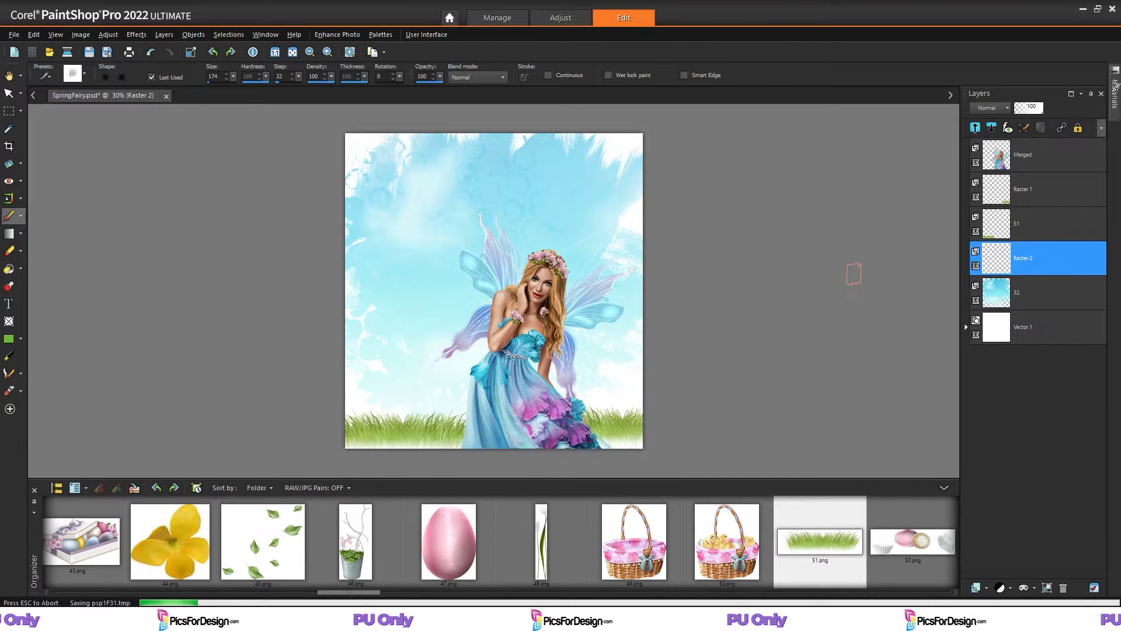
Paint a light green grassy field across the lower part of the new layer, using a brush size of 261.
click(1117, 84)
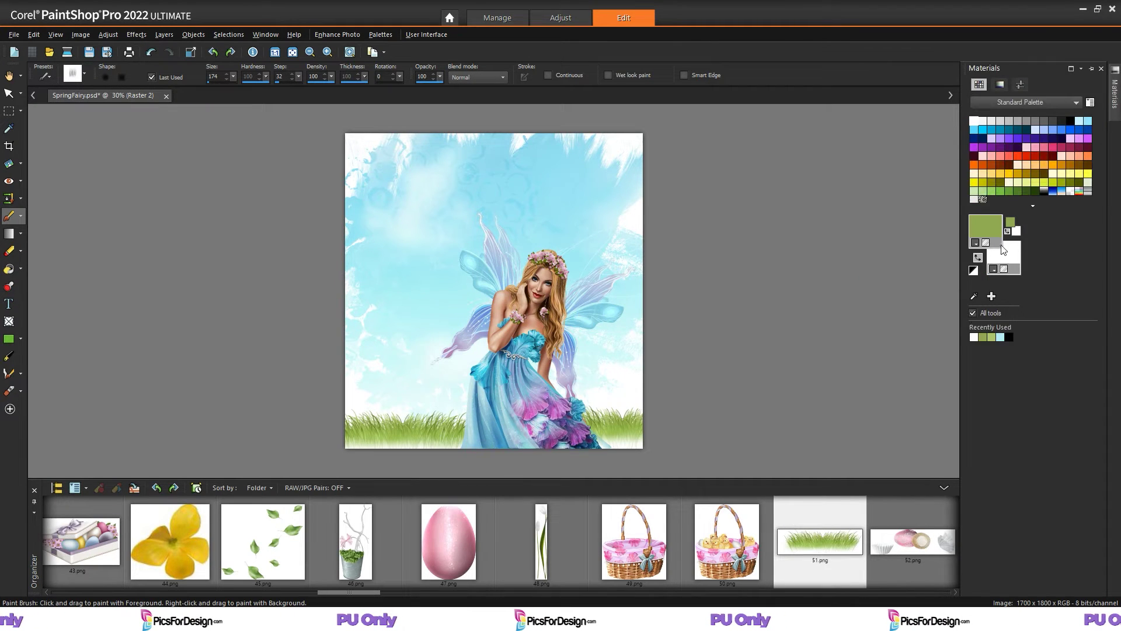
click(992, 337)
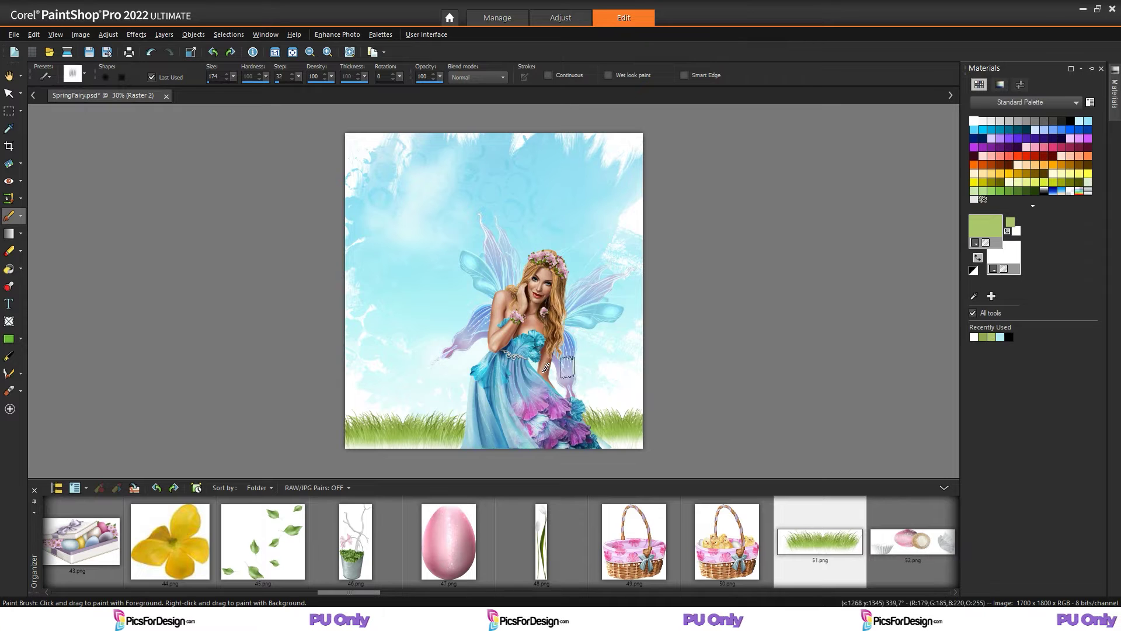
mouse_move(349, 411)
mouse_down()
mouse_move(593, 425)
mouse_move(323, 399)
mouse_move(596, 385)
mouse_move(342, 390)
mouse_move(560, 390)
mouse_move(632, 375)
mouse_move(425, 378)
mouse_up()
click(209, 82)
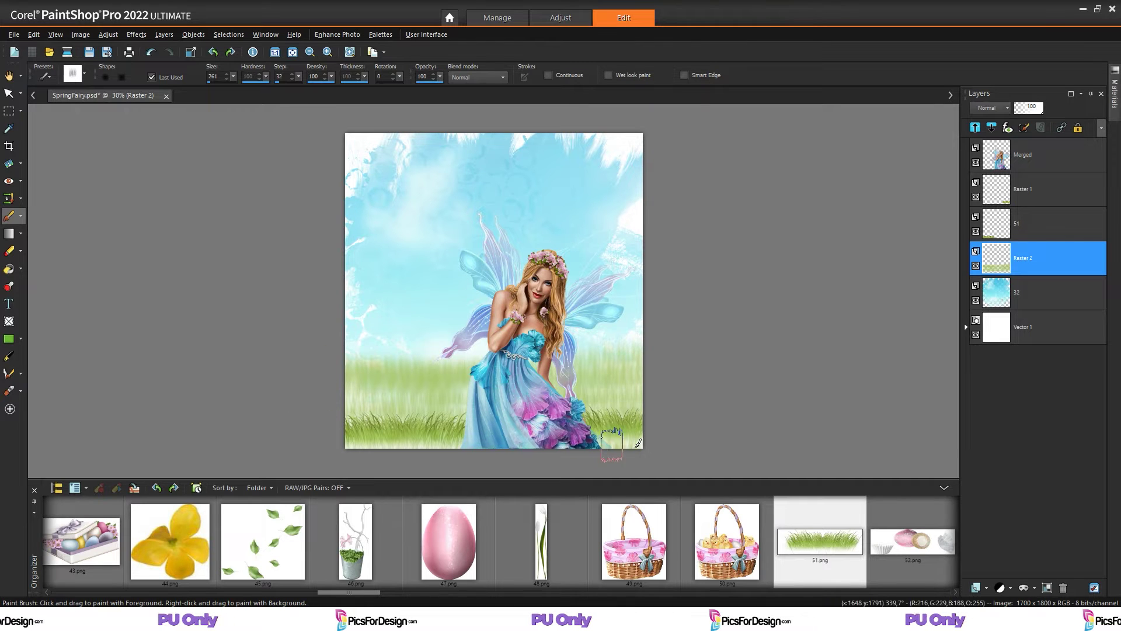
Add a new raster layer directly above the painted grass field.
click(977, 588)
click(993, 488)
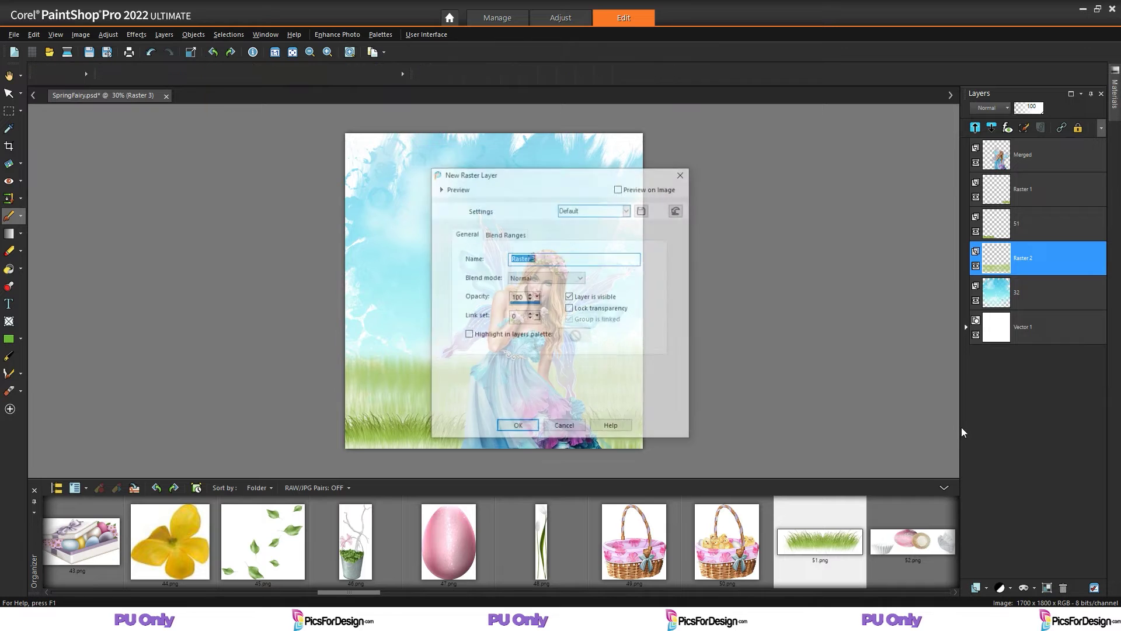
click(508, 422)
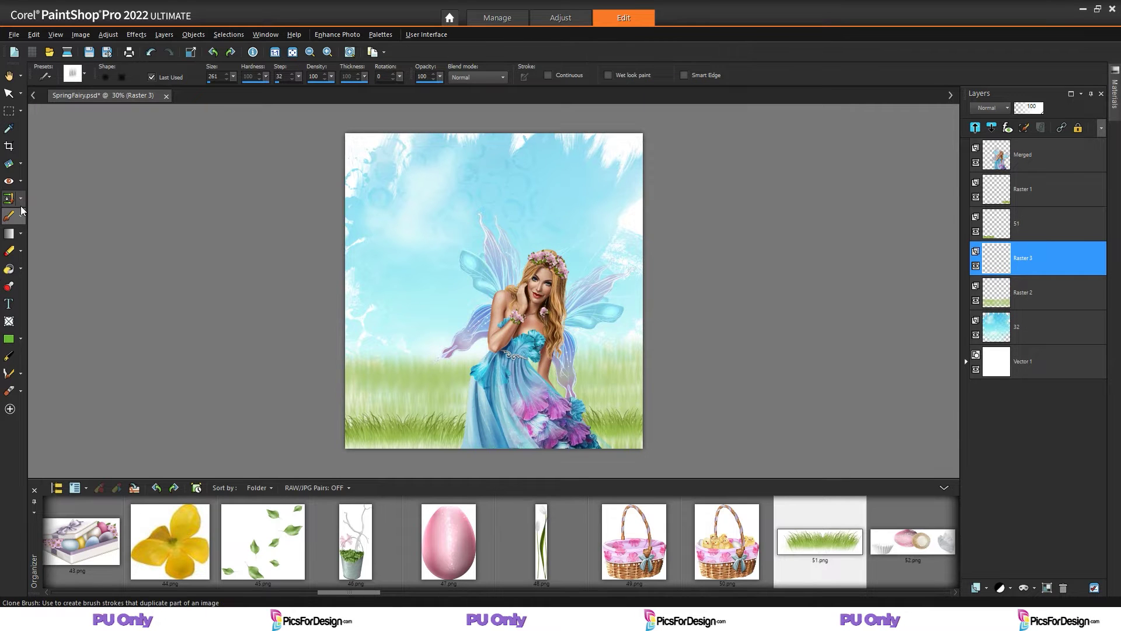
Paint green blades over the field with the Scratches brush tip and lower that layer's opacity to about 34.
click(84, 75)
scroll(153, 162, down, 6)
scroll(153, 162, down, 10)
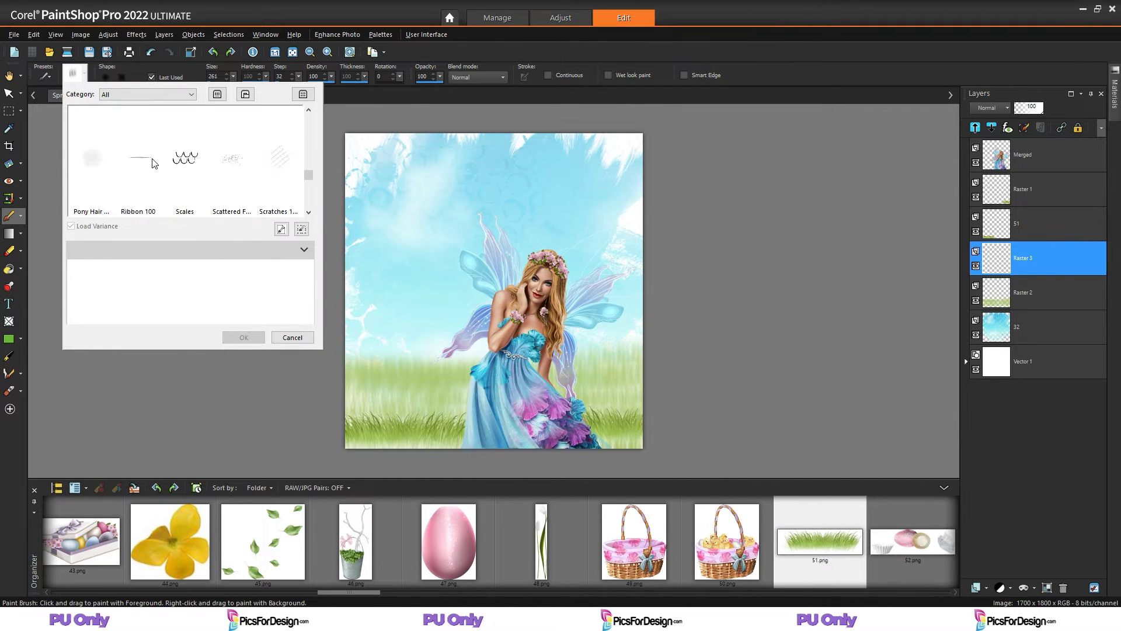
click(279, 163)
double_click(279, 162)
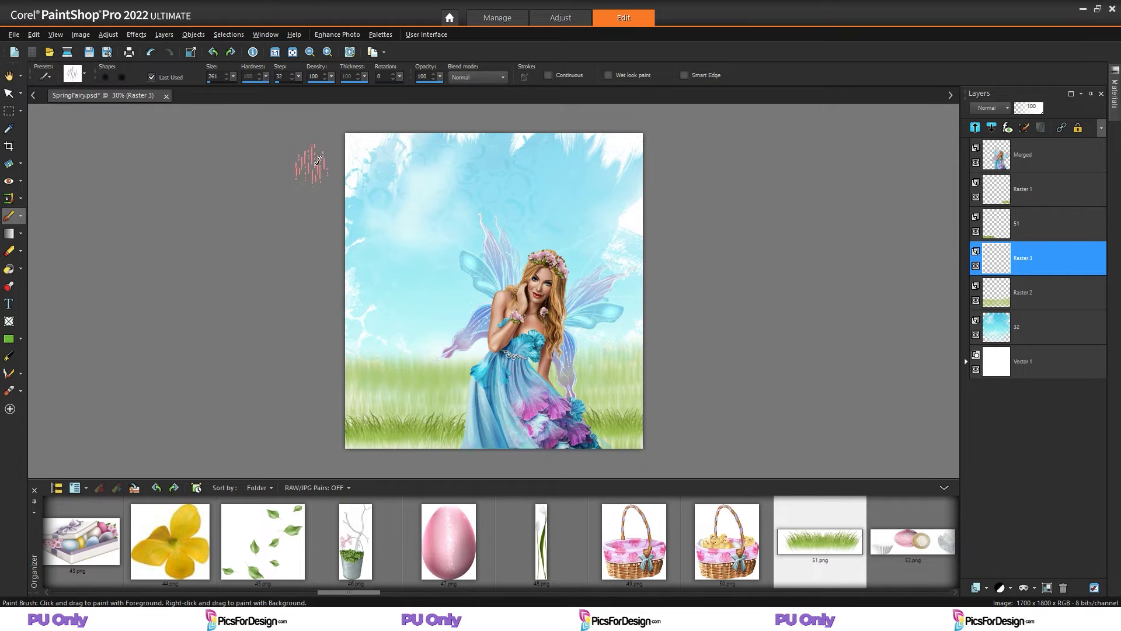
mouse_move(1114, 91)
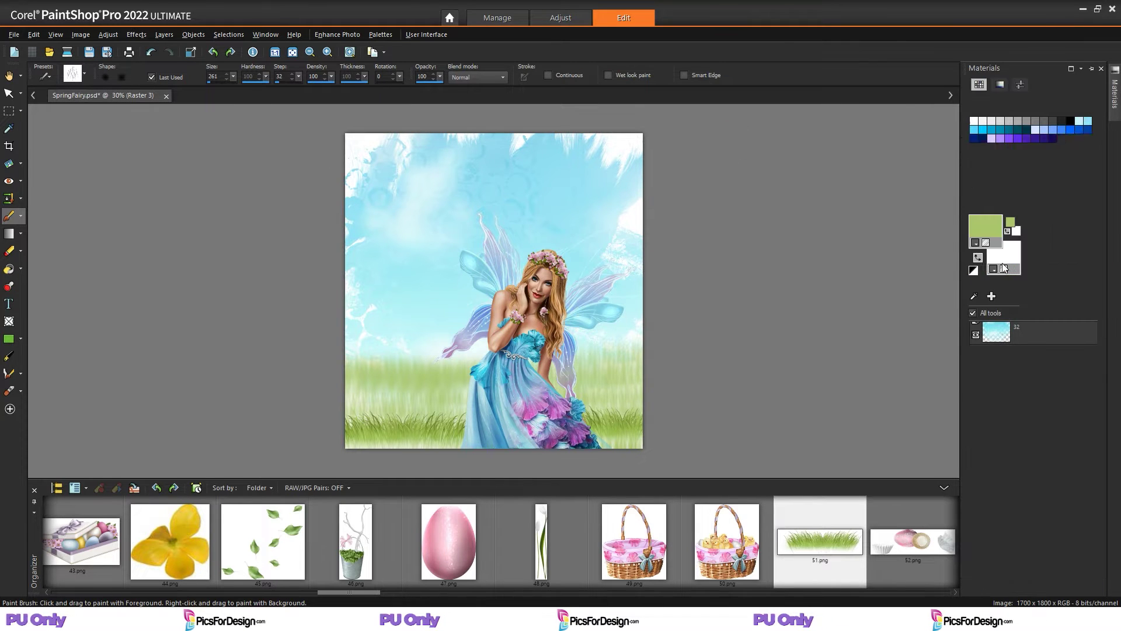
click(990, 337)
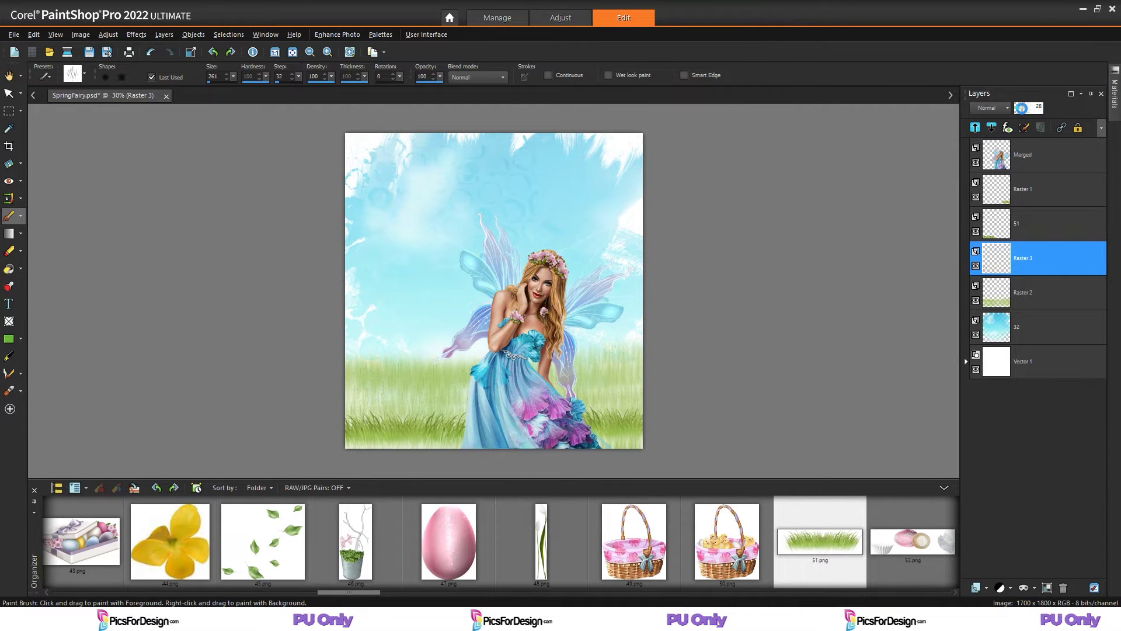
click(1028, 226)
key(k)
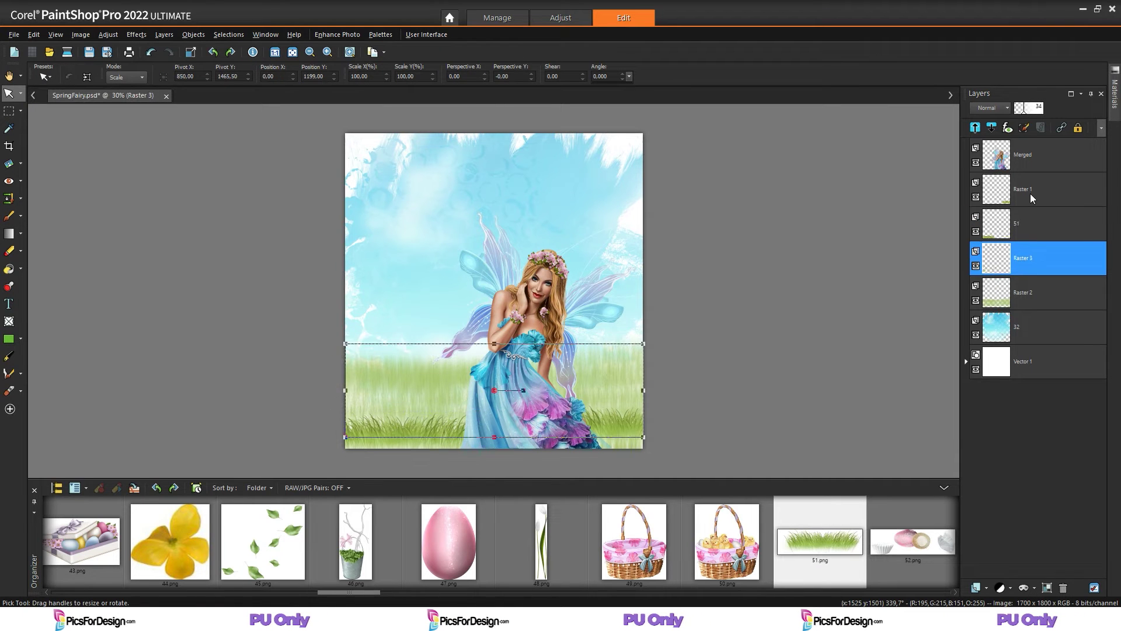
Add the pink flower 42.png at the canvas's lower-right corner, enlarged to about 210% and tilted to about 355°.
click(1031, 194)
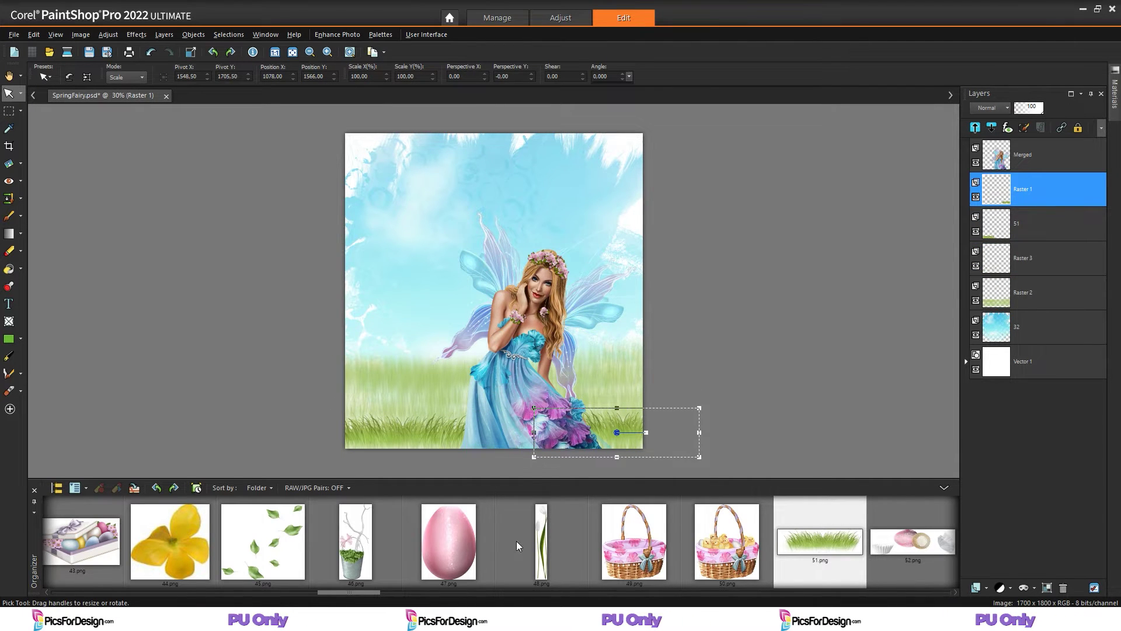
scroll(409, 536, up, 5)
scroll(286, 535, up, 2)
drag(832, 541, 1009, 159)
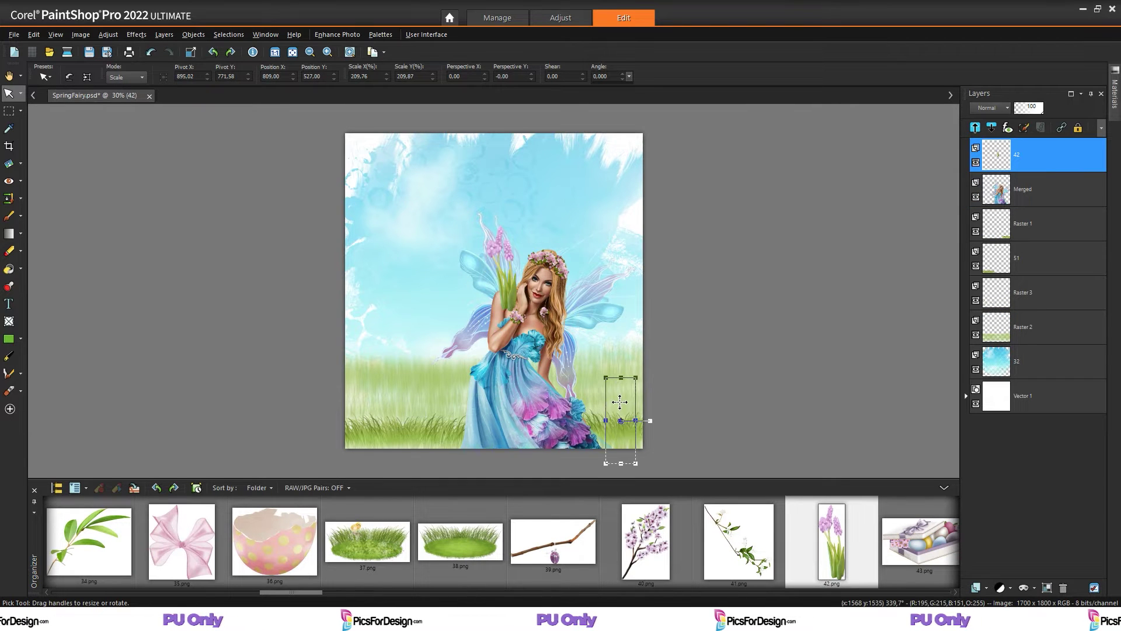
Add the leafy stem 58.png beside the pink flower, enlarged to about 217%, with its layer below the flower's.
scroll(437, 545, down, 9)
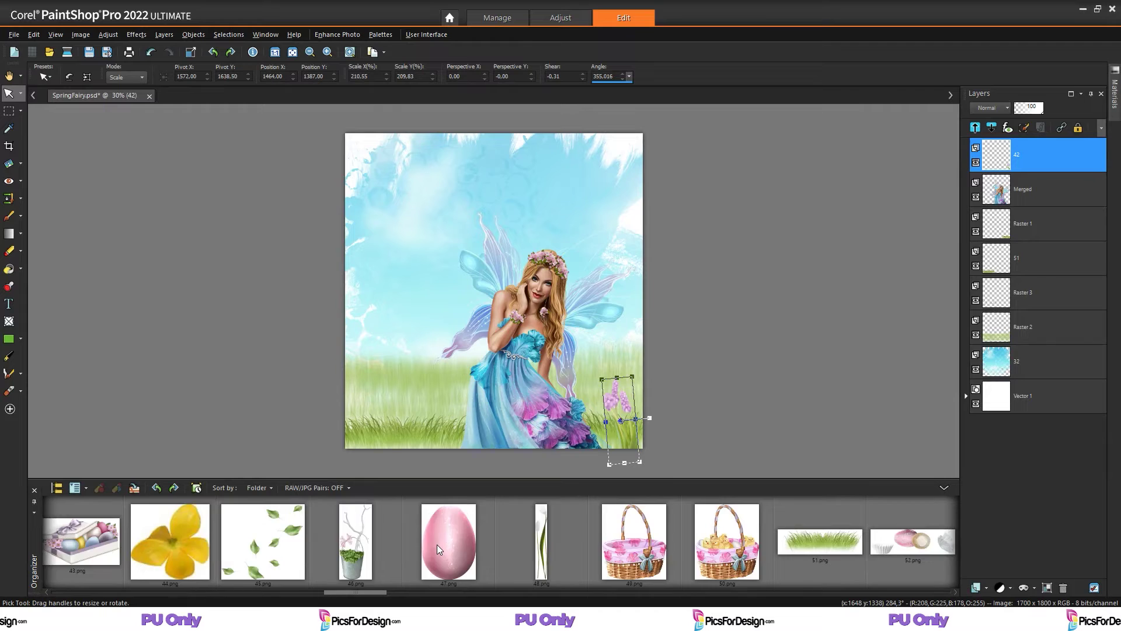
scroll(437, 544, down, 1)
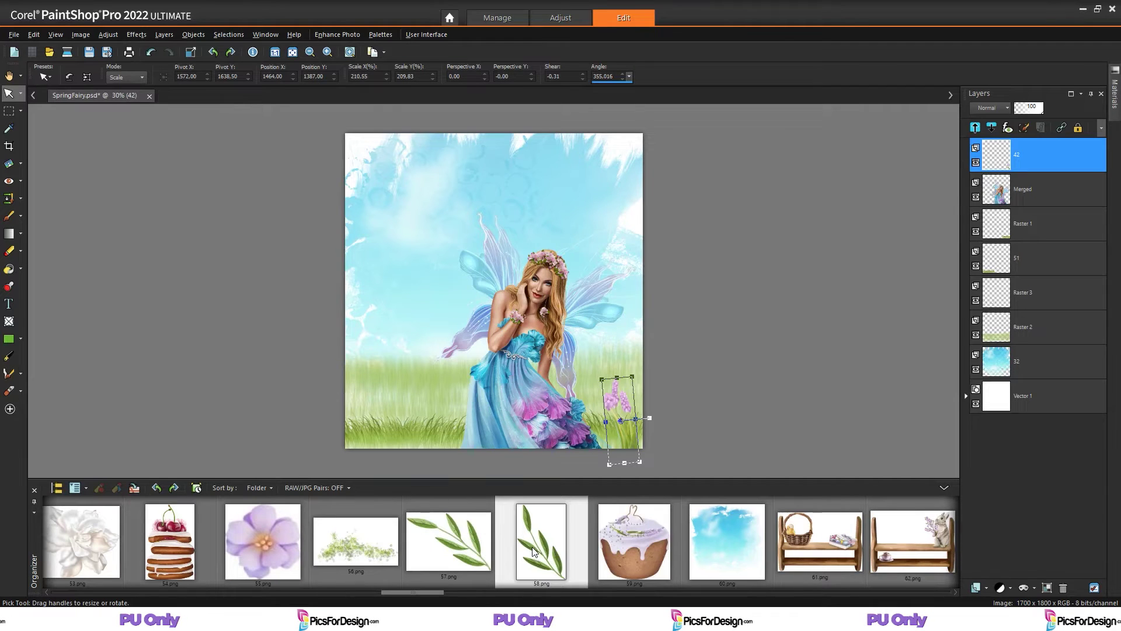
drag(1024, 187, 1022, 174)
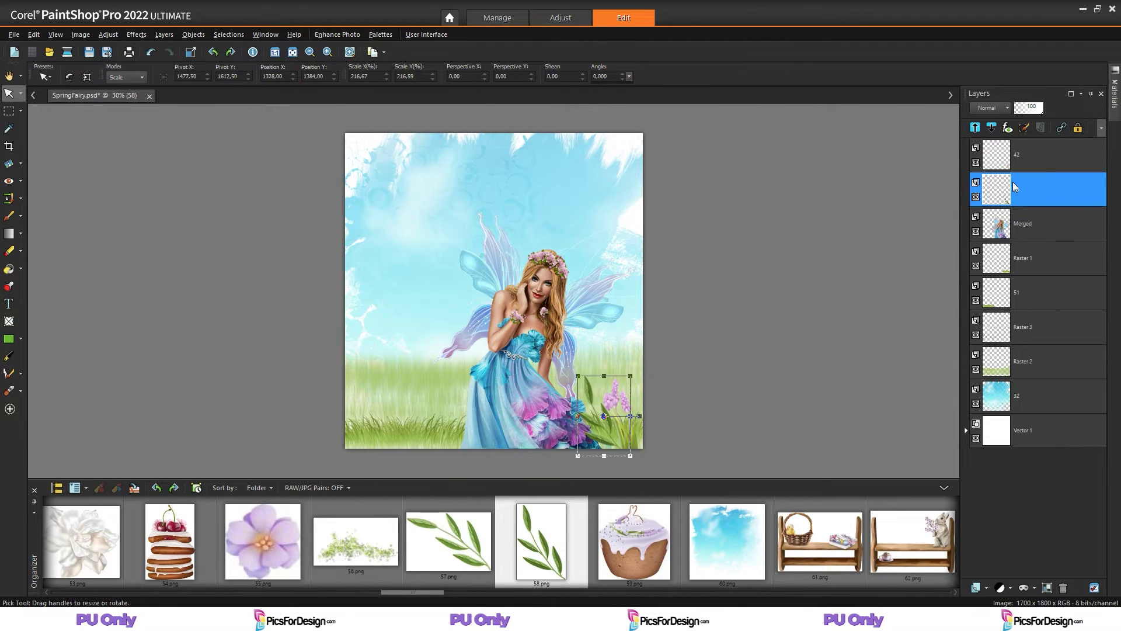
mouse_move(597, 420)
mouse_down()
mouse_move(601, 429)
mouse_move(603, 405)
mouse_up()
click(602, 422)
click(599, 402)
Paste a copy of the leafy stem at the canvas's lower-right corner and bring its layer in front of the flower.
key(ctrl+v)
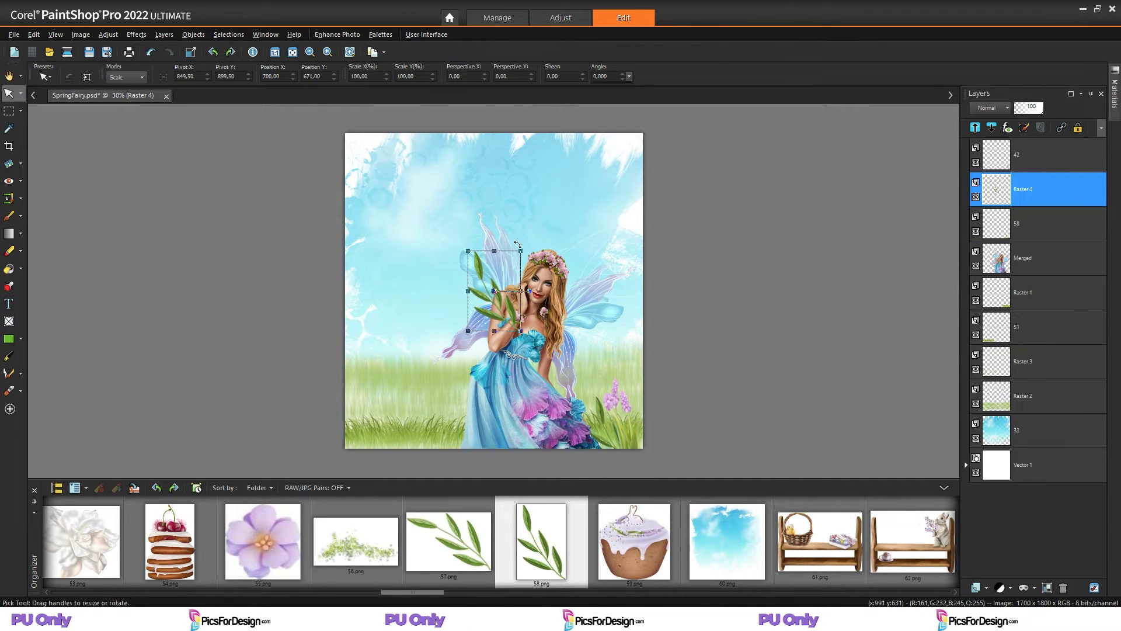
drag(500, 284, 639, 410)
drag(1022, 144, 1021, 142)
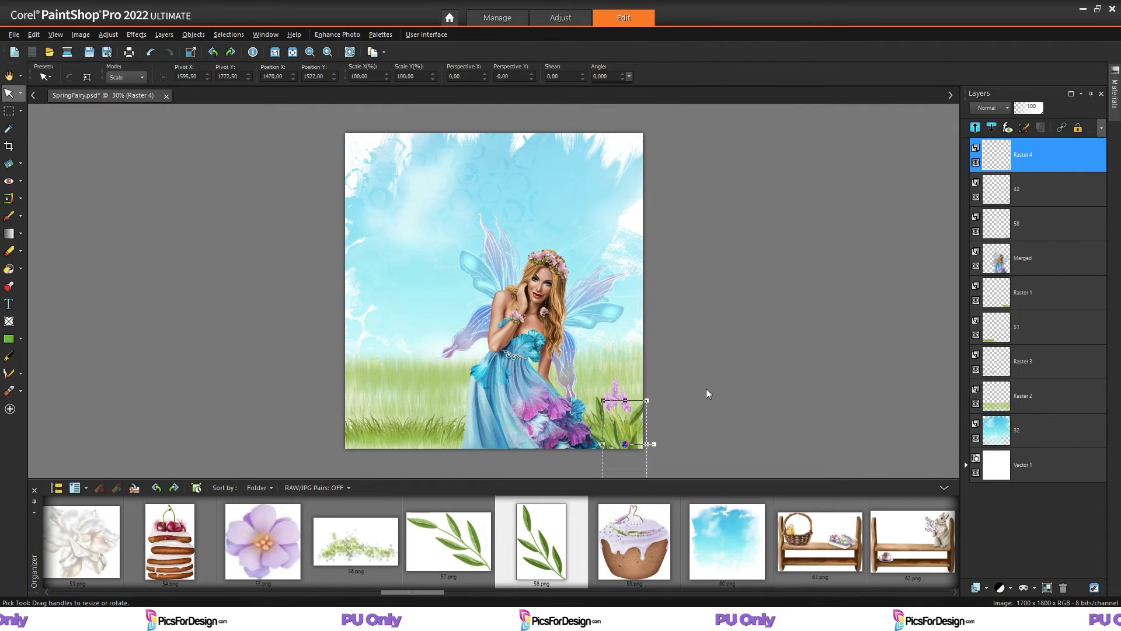
Put both leafy stem layers and the flower layer in a new layer group and nudge the group upward.
click(1029, 226)
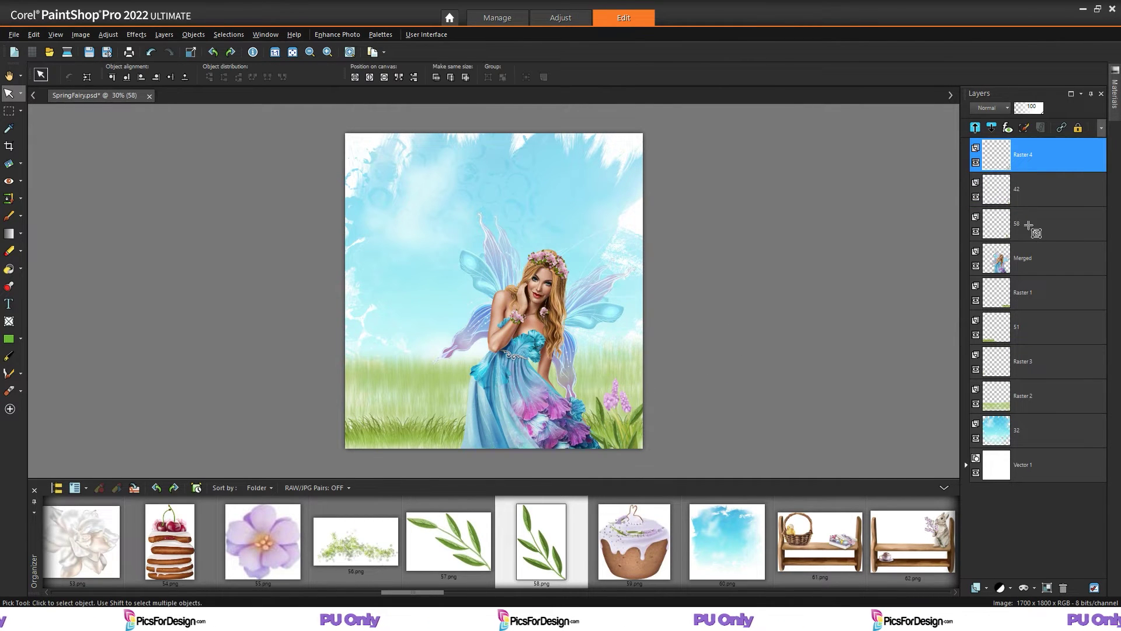
ctrl+click(1026, 191)
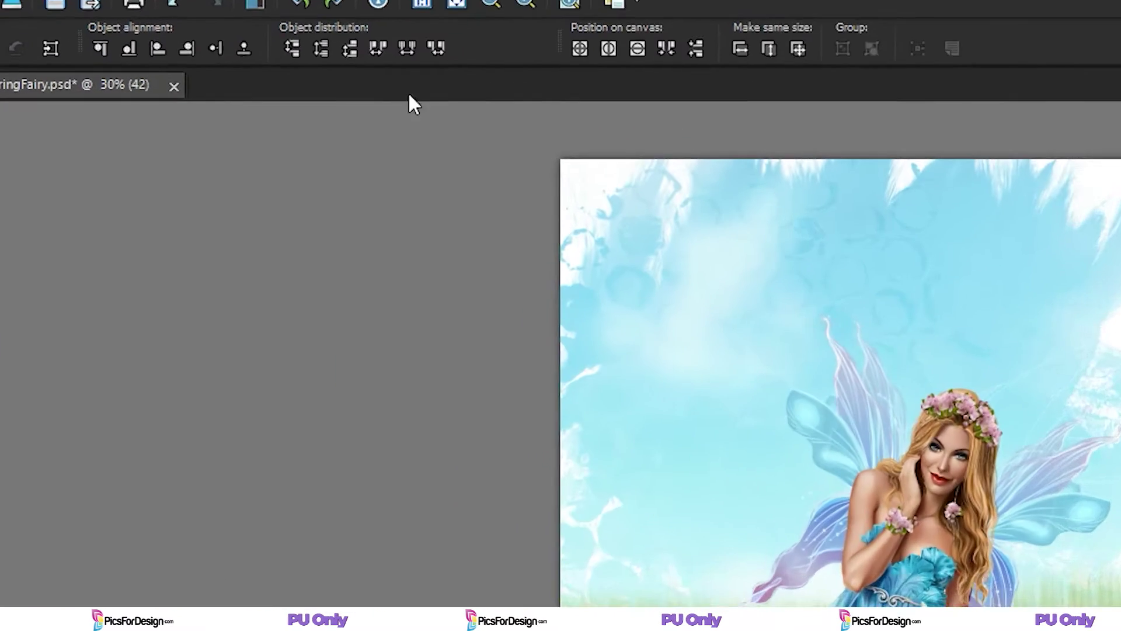
click(165, 35)
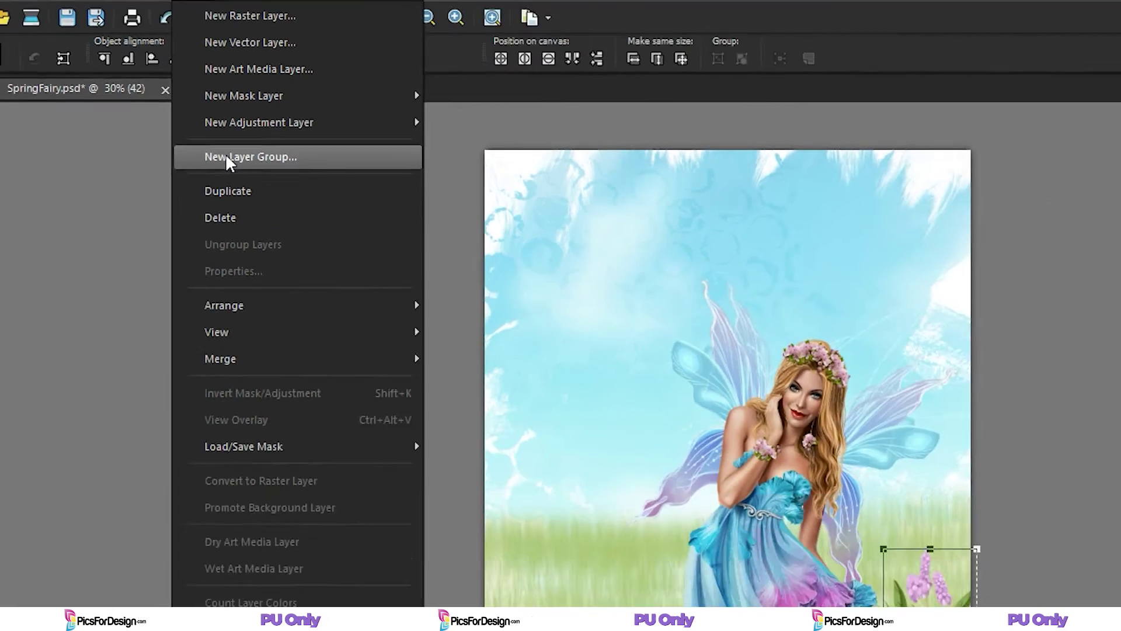
click(293, 189)
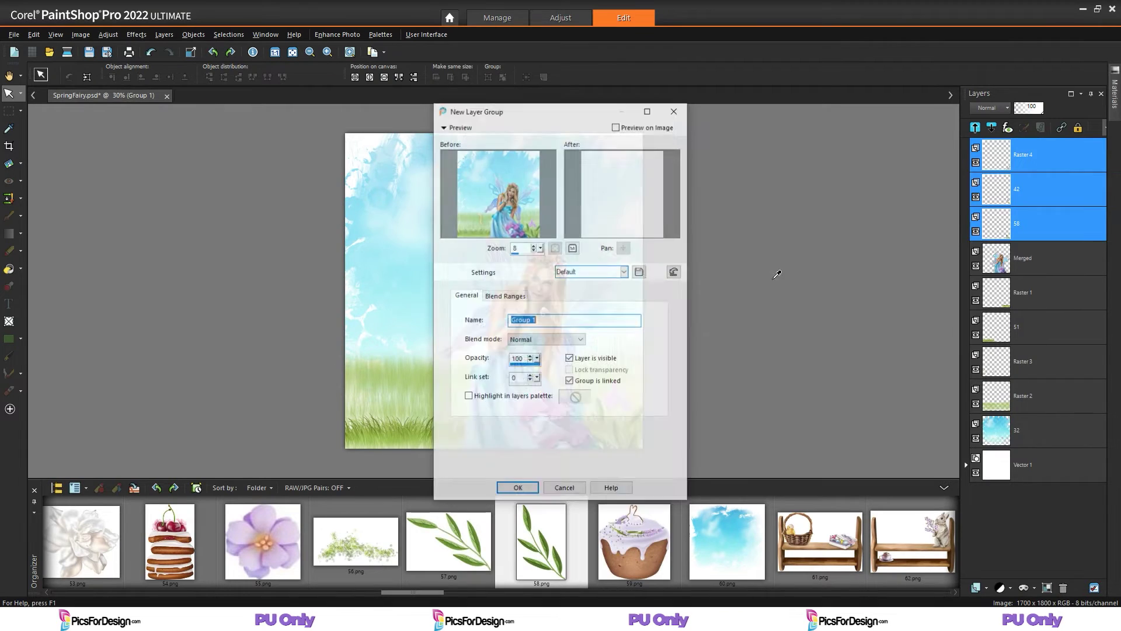
key(Return)
drag(620, 438, 620, 430)
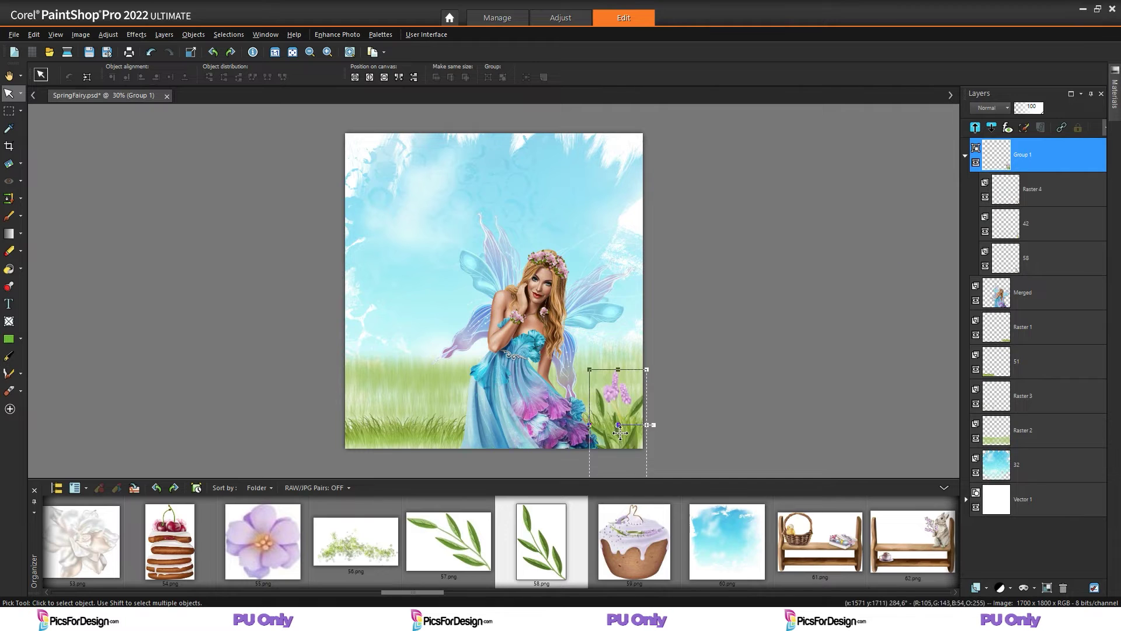
Place another leafy stem copy at the lower-right corner behind the flower, rotated to about 59°.
click(1029, 253)
key(ctrl+l)
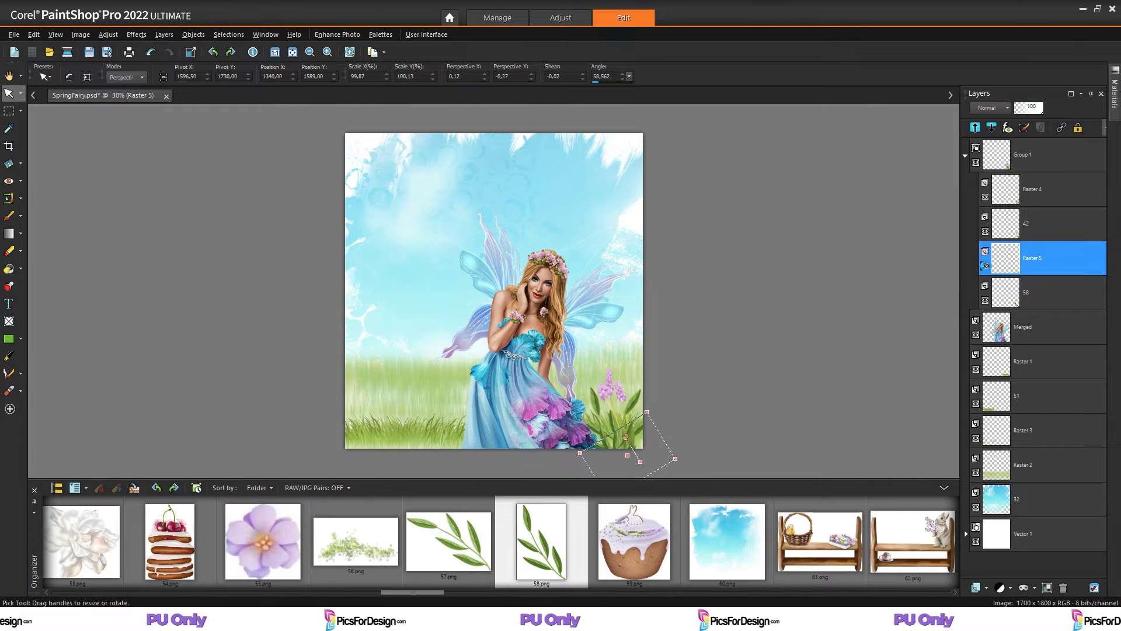
click(1033, 190)
Paste a copy of the pink flower directly above the original's layer and place it beside the first flower, tilted.
click(986, 233)
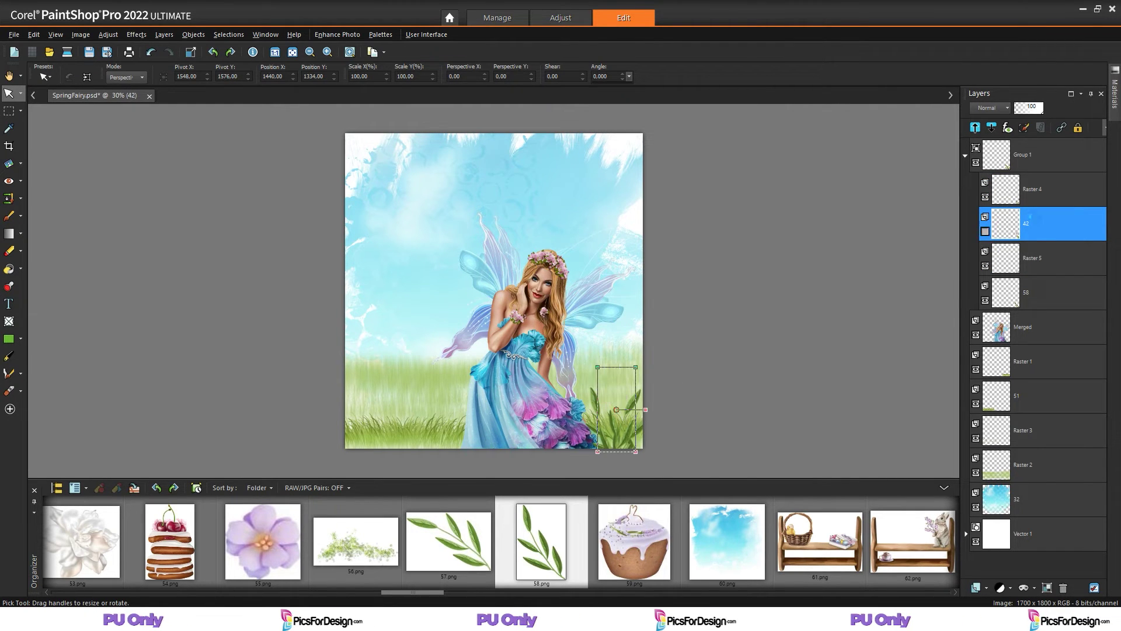
key(ctrl+v)
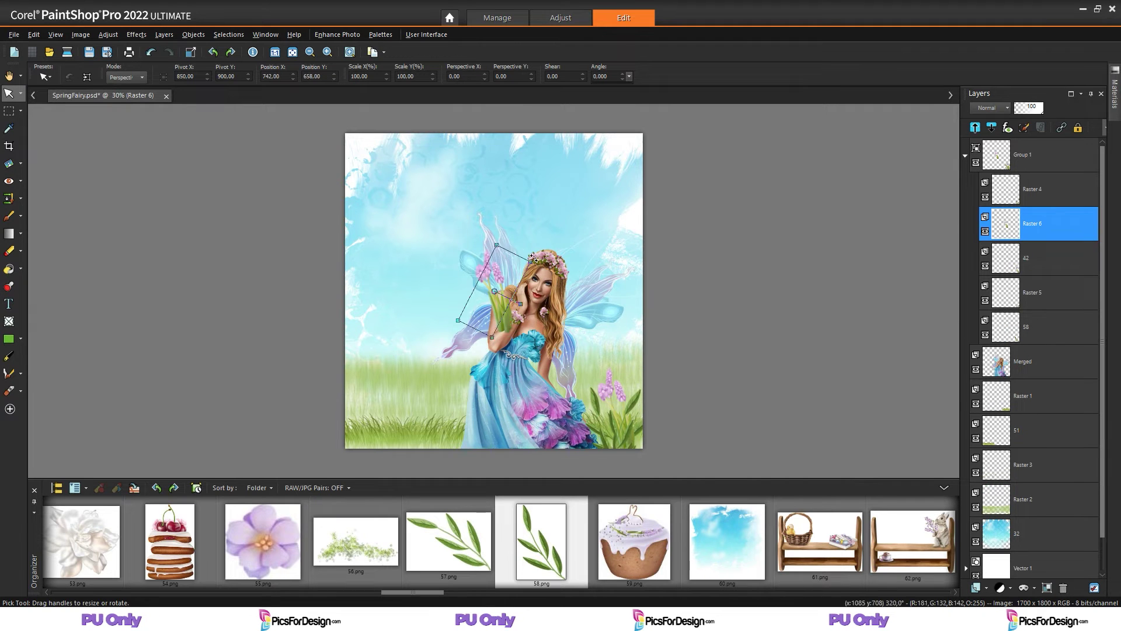
click(636, 400)
Place a smaller copy of the pink flower, scaled to about 71%, low in the cluster beside the fairy's dress.
click(1088, 189)
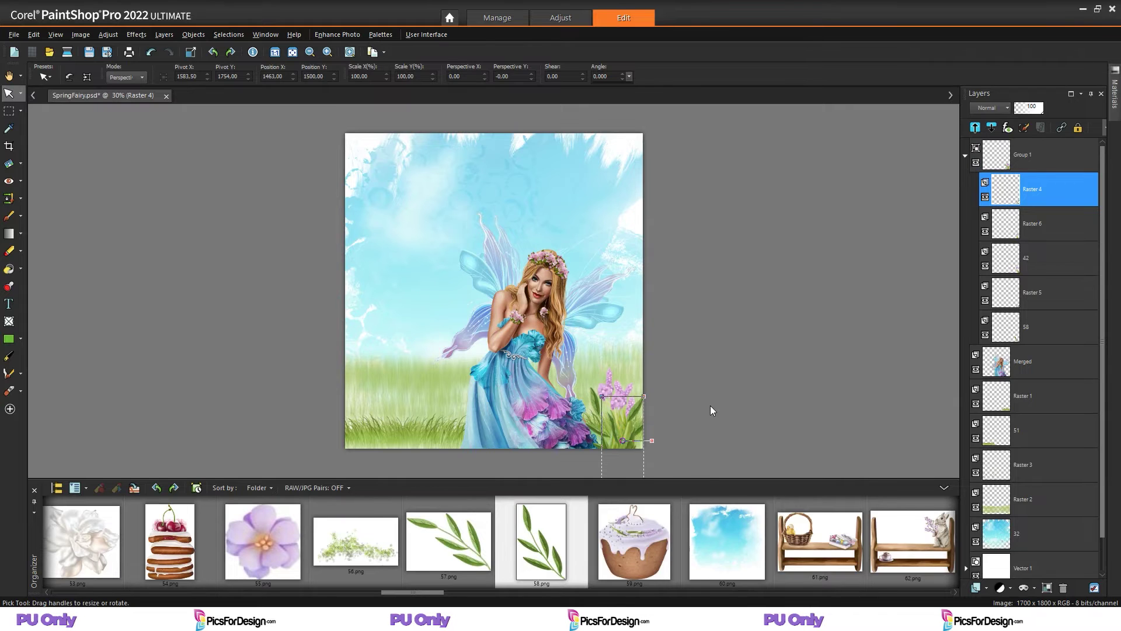
key(ctrl+v)
drag(595, 444, 594, 445)
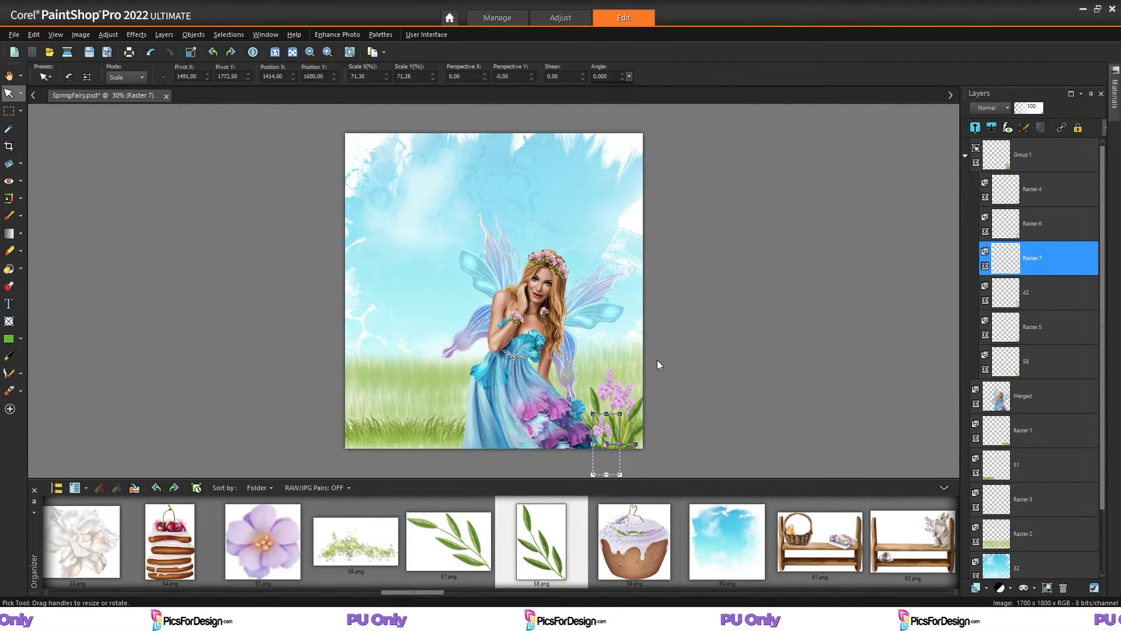
Collapse the flower group and add the blossom branch 40.png at the canvas's left edge, layered behind the fairy.
click(637, 358)
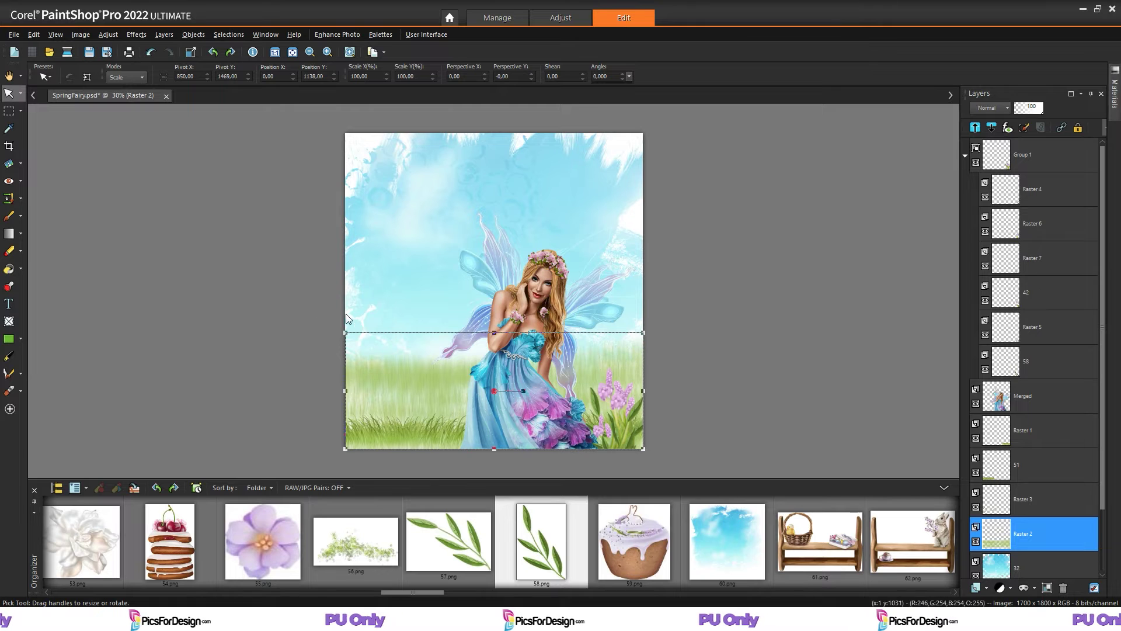
click(966, 155)
click(1023, 223)
scroll(434, 570, up, 5)
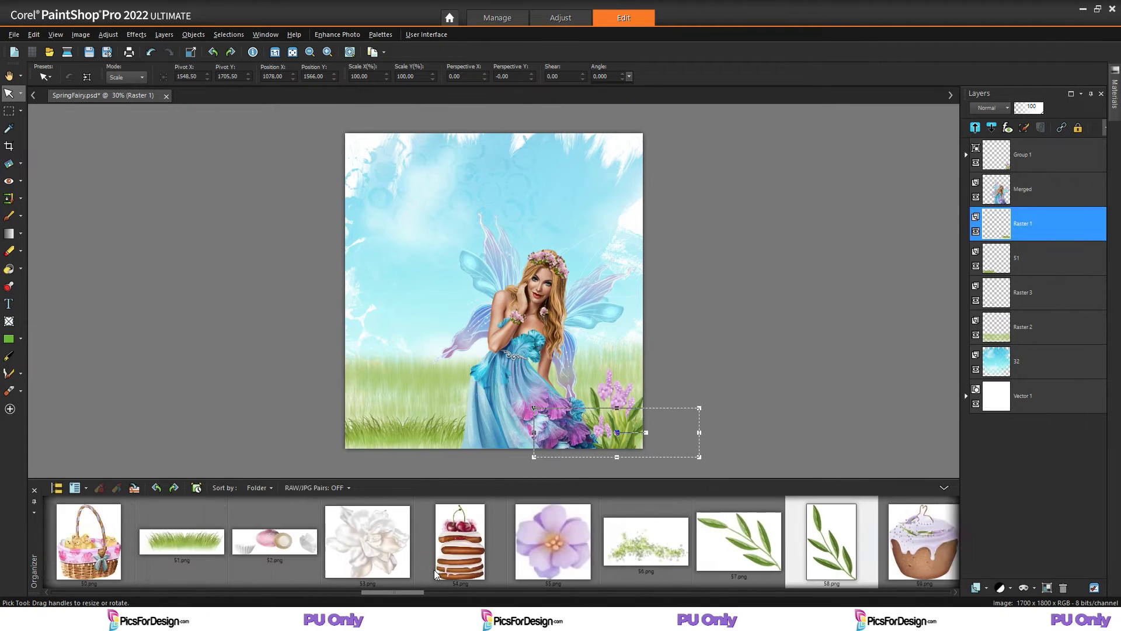
scroll(434, 569, up, 8)
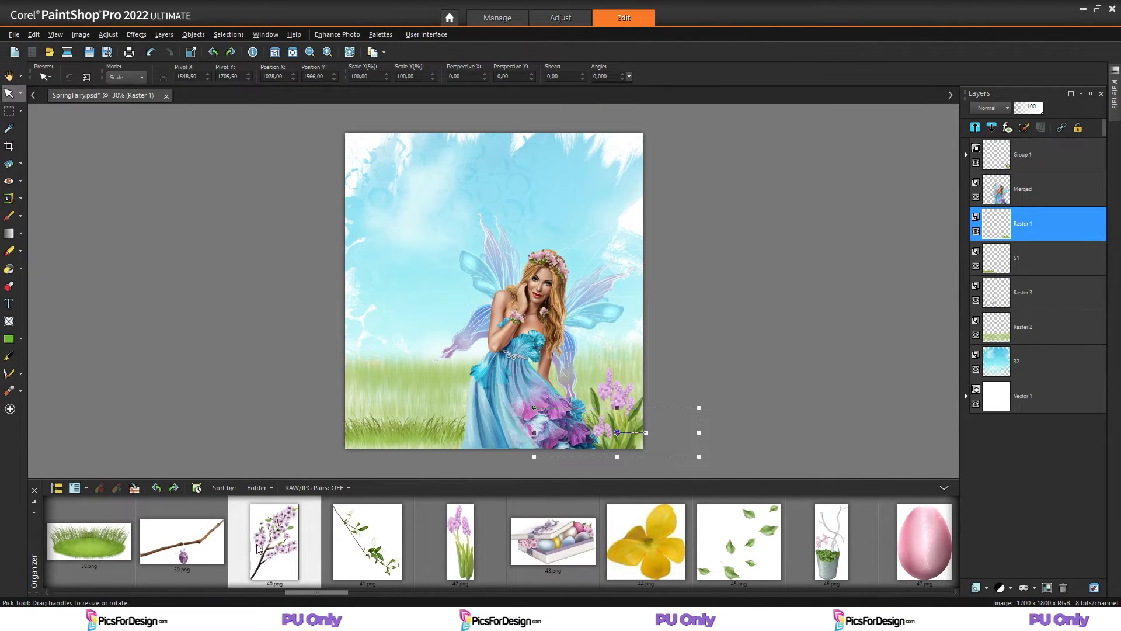
drag(1022, 202, 1024, 205)
drag(528, 237, 568, 203)
drag(506, 270, 368, 290)
drag(398, 249, 411, 225)
Paste a copy of the blossom branch onto its upper-left side, scaled to about 57% and rotated to about 340°.
key(ctrl+c)
key(ctrl+v)
drag(543, 366, 504, 306)
drag(486, 251, 379, 229)
drag(404, 238, 401, 226)
drag(379, 187, 379, 191)
drag(380, 245, 378, 245)
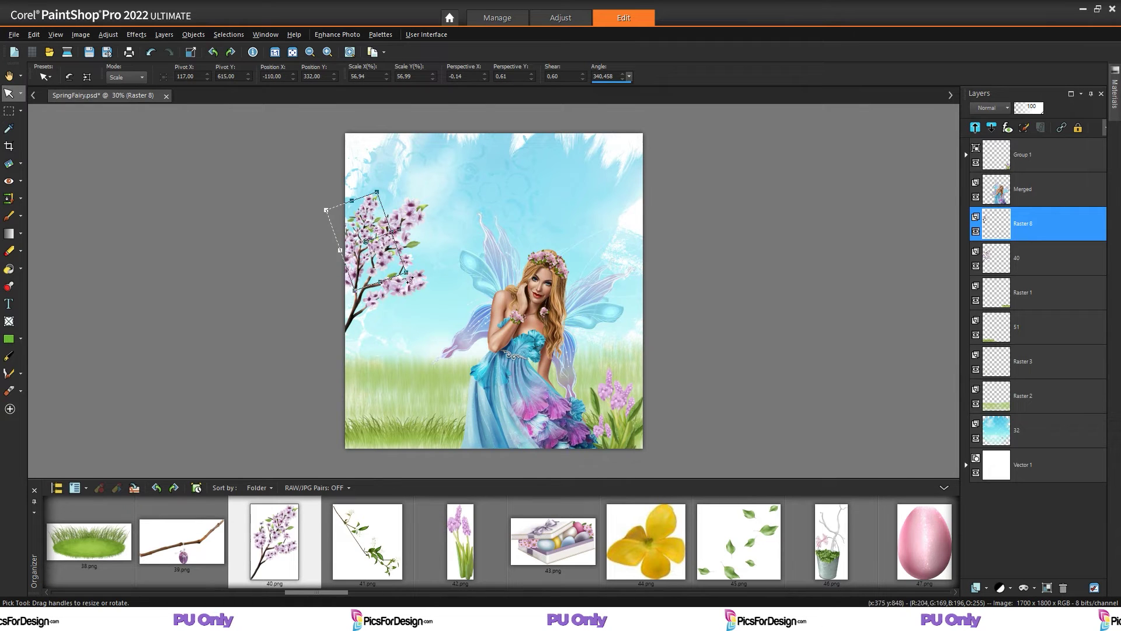
Place another blossom branch copy lower on the canvas's left edge, scaled to about 69% and rotated to about 19°.
key(ctrl+v)
drag(453, 273, 351, 367)
mouse_move(428, 323)
mouse_down()
mouse_move(411, 302)
mouse_move(409, 325)
mouse_up()
drag(393, 381, 392, 390)
drag(371, 339, 362, 312)
mouse_move(299, 397)
mouse_down()
mouse_move(313, 381)
mouse_move(310, 391)
mouse_up()
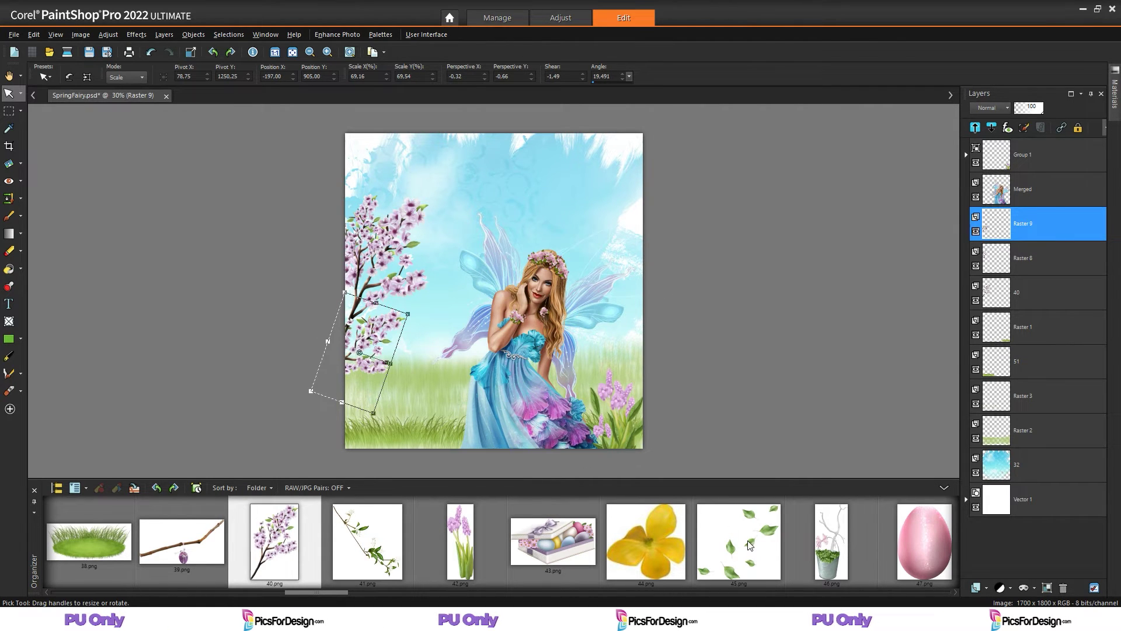
Add the scattered leaves 45.png above the blossom branches at the canvas's upper left, layered directly behind all the branches.
click(724, 551)
drag(769, 495, 1031, 209)
drag(522, 254, 503, 291)
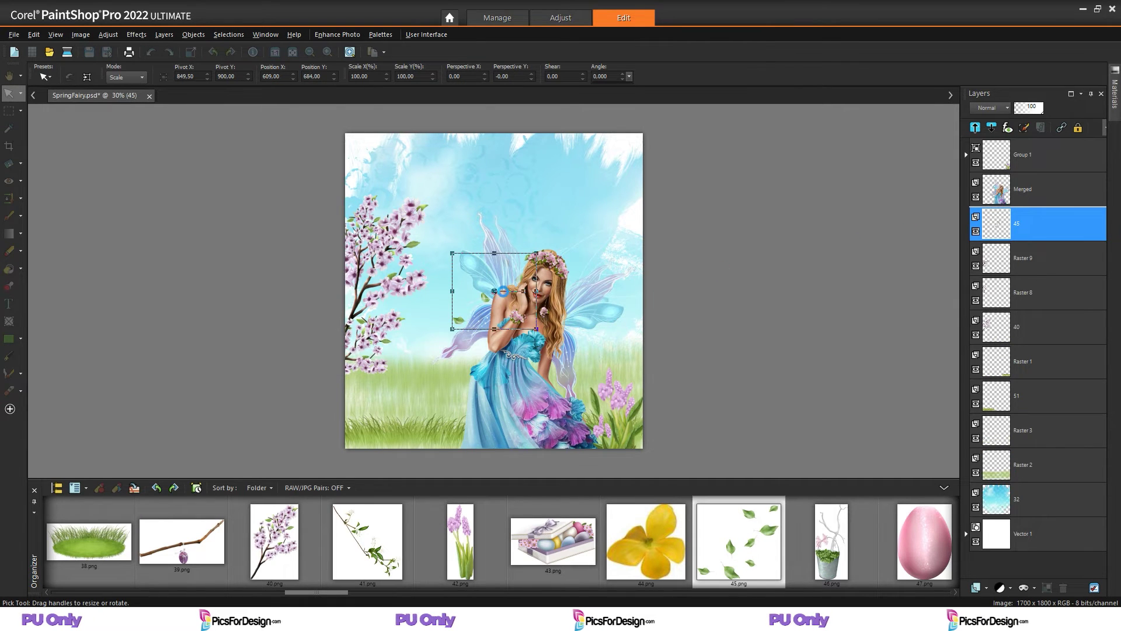
drag(537, 329, 366, 211)
drag(1032, 225, 1031, 341)
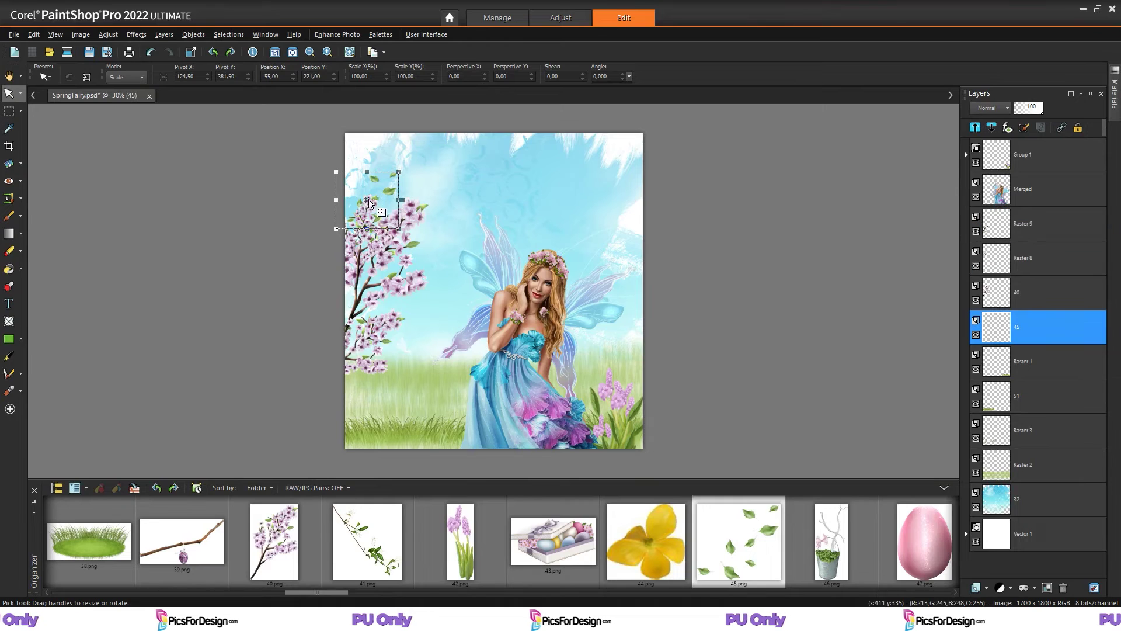
drag(363, 188, 358, 177)
Paste a copy of the scattered leaves just to the right of the first ones, rotated to about 36°.
key(ctrl+c)
key(ctrl+v)
drag(492, 275, 426, 239)
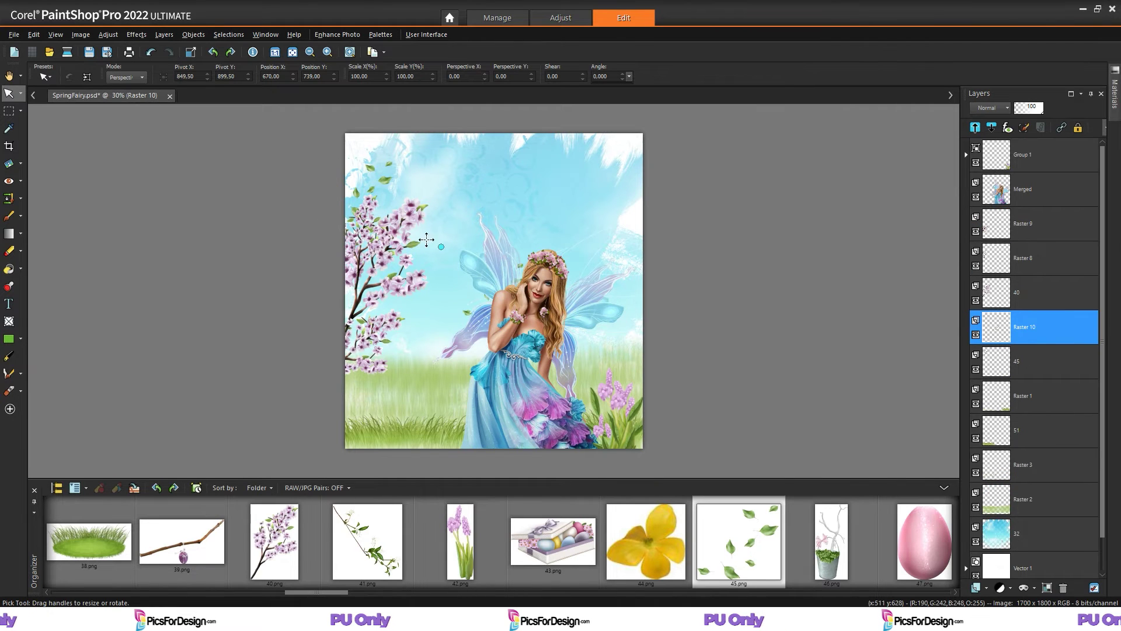
drag(446, 182, 490, 193)
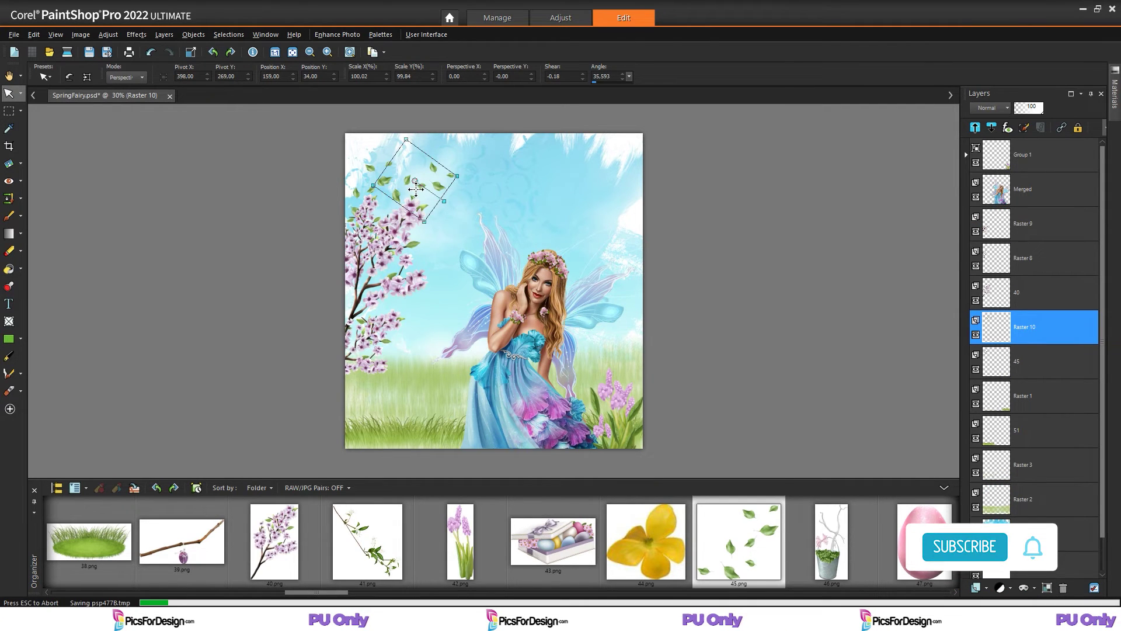
Paste two more leaf copies, one in the upper-right sky and one along the canvas's right edge, rotated to about 41°.
key(ctrl+v)
drag(494, 291, 516, 182)
drag(597, 217, 609, 196)
key(ctrl+v)
drag(495, 291, 626, 282)
drag(578, 237, 620, 185)
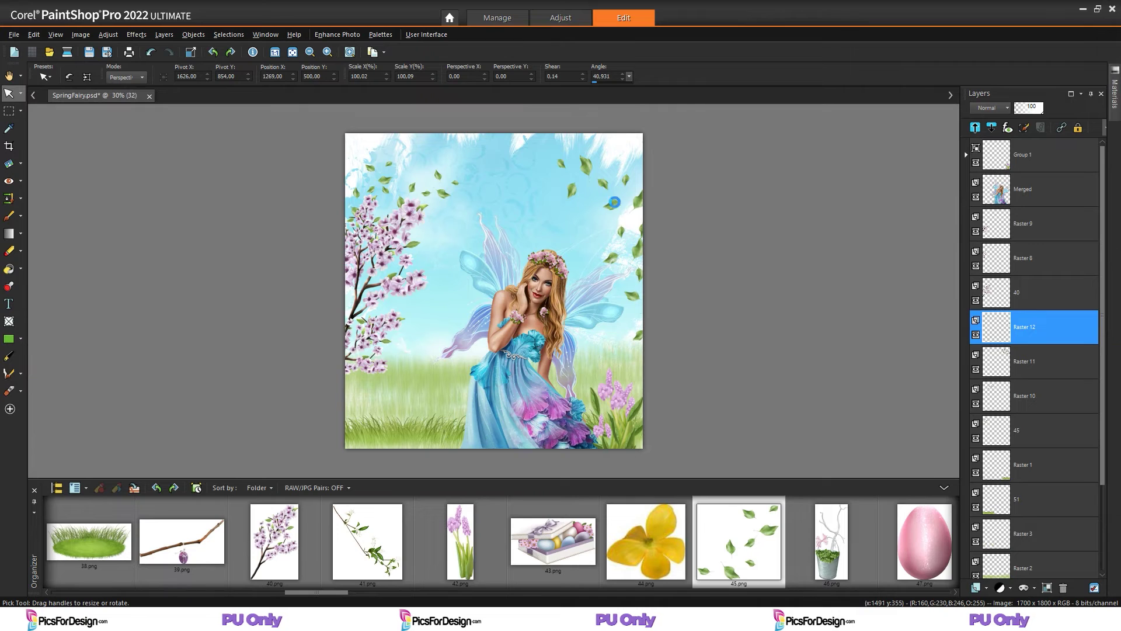
Rotate the leaves in the upper-right sky to about 12° and scale the right-edge leaves to about 82%.
click(626, 180)
drag(650, 152, 620, 200)
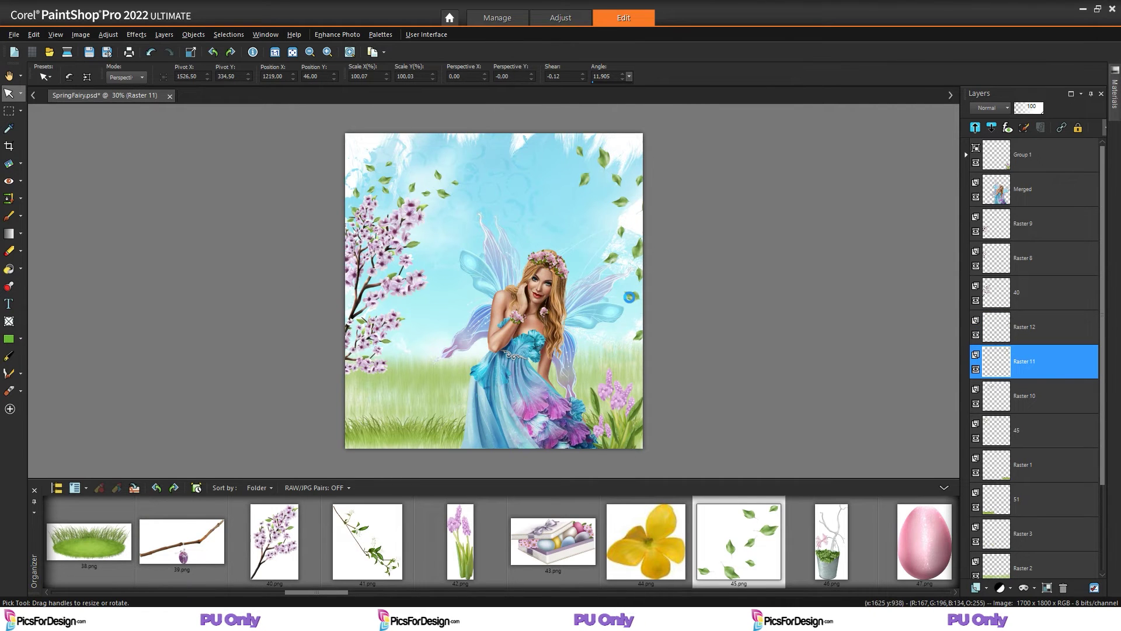
click(632, 296)
drag(604, 341, 605, 316)
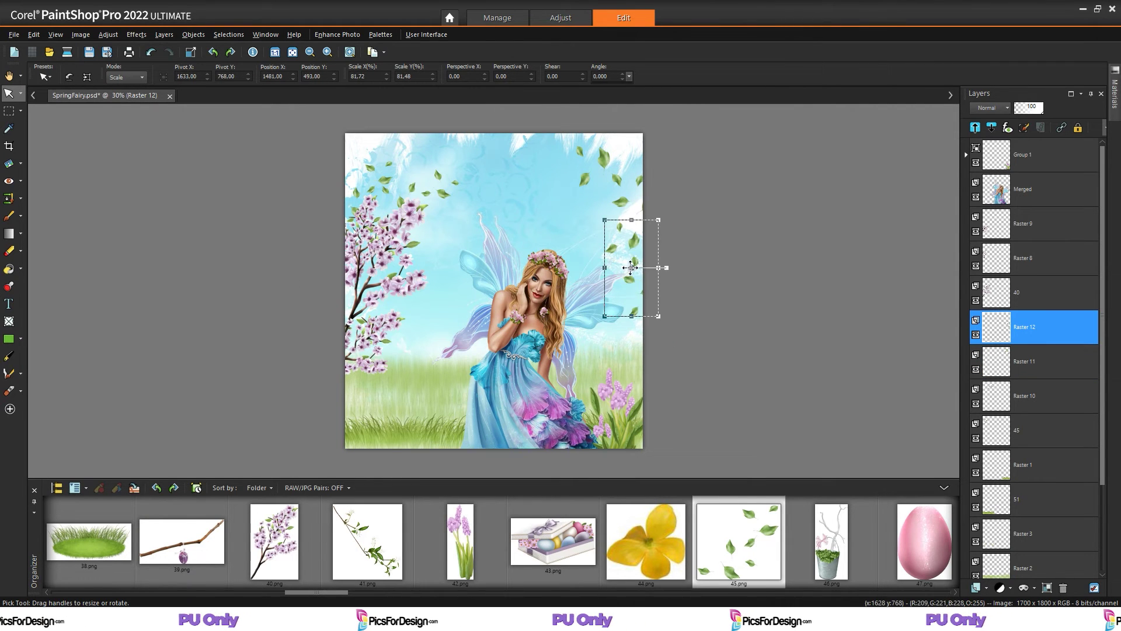
Rotate the leaves in the upper-right sky to 315° and shift them towards the canvas's right edge.
click(583, 183)
drag(651, 187, 684, 186)
drag(616, 194, 620, 187)
drag(689, 178, 690, 189)
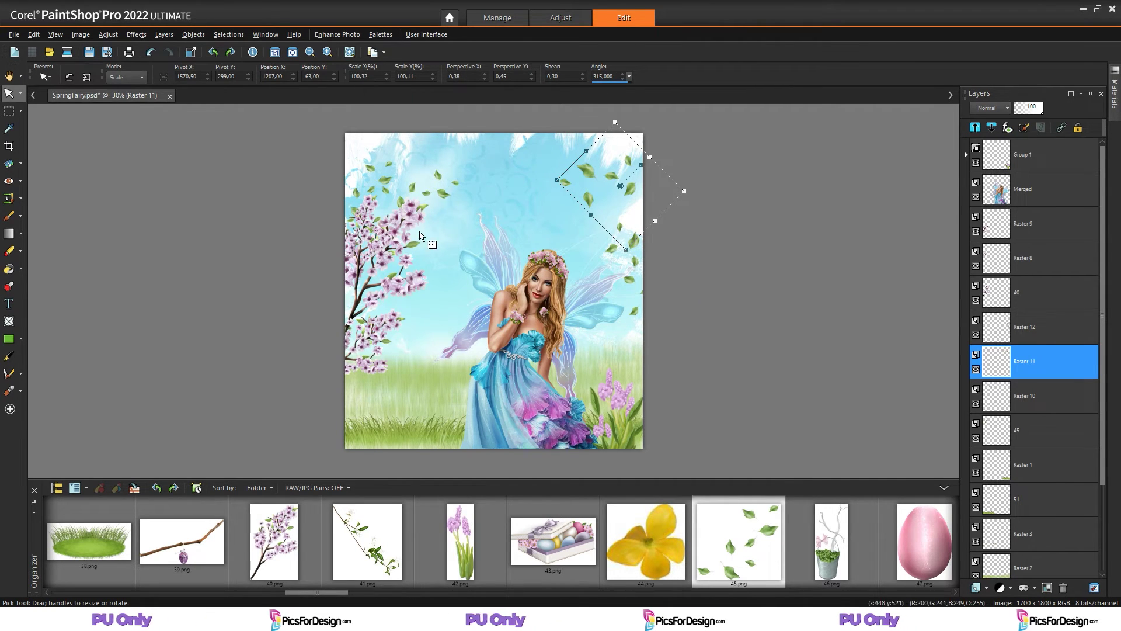
Put the three blossom branch layers and the two leaf layers near them into a new layer group.
click(1031, 442)
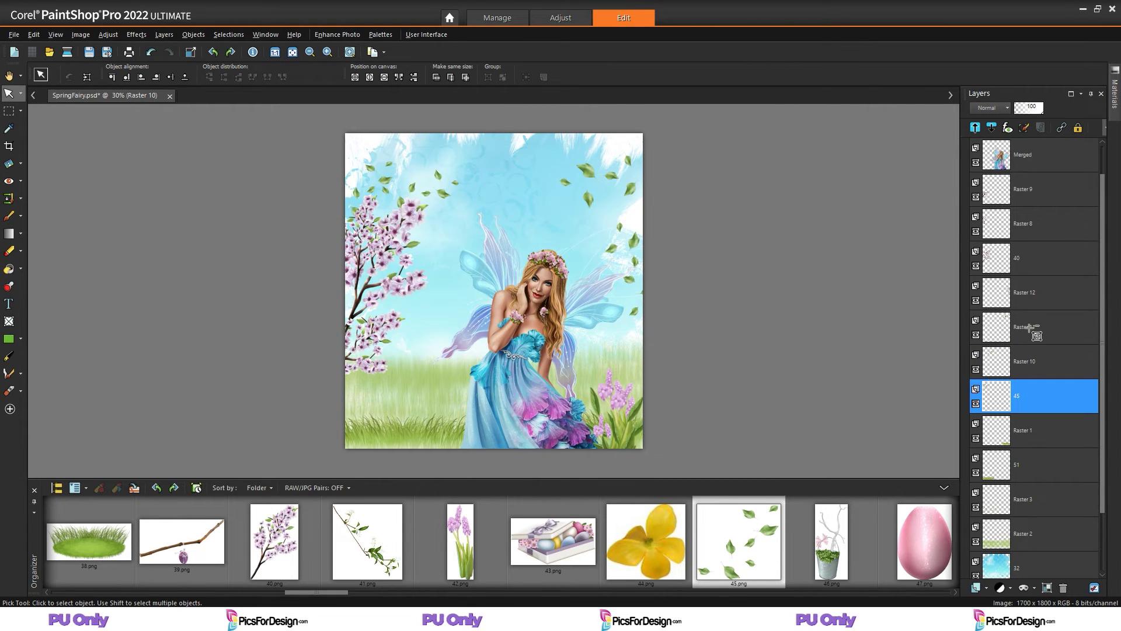
ctrl+click(1028, 359)
ctrl+click(1030, 332)
ctrl+click(1030, 332)
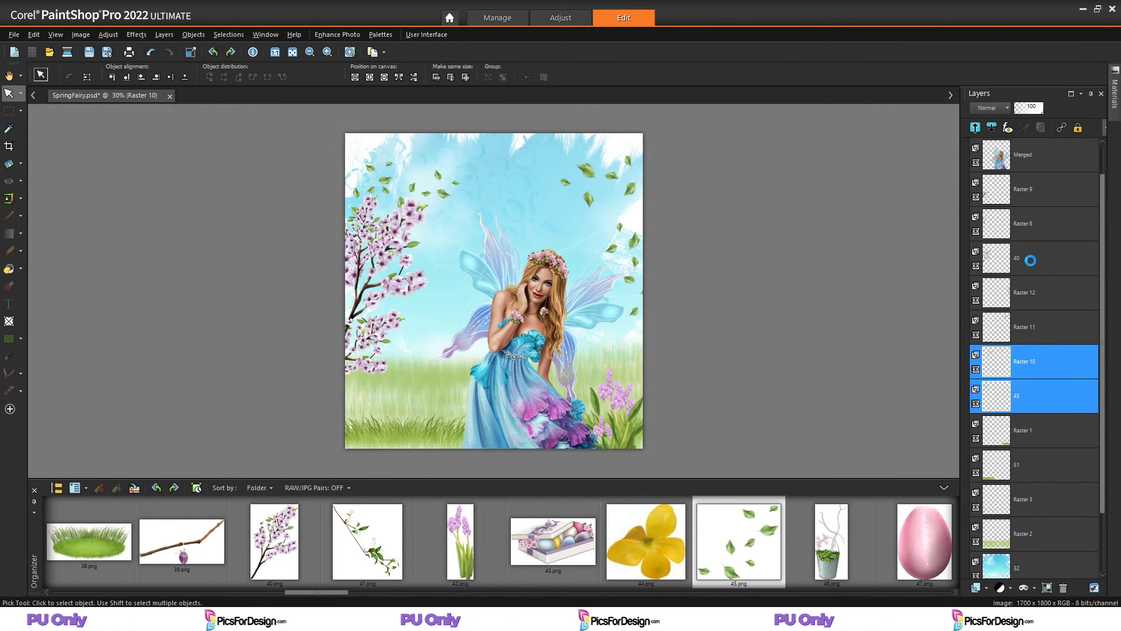
ctrl+click(1029, 258)
ctrl+click(1040, 224)
ctrl+click(1040, 188)
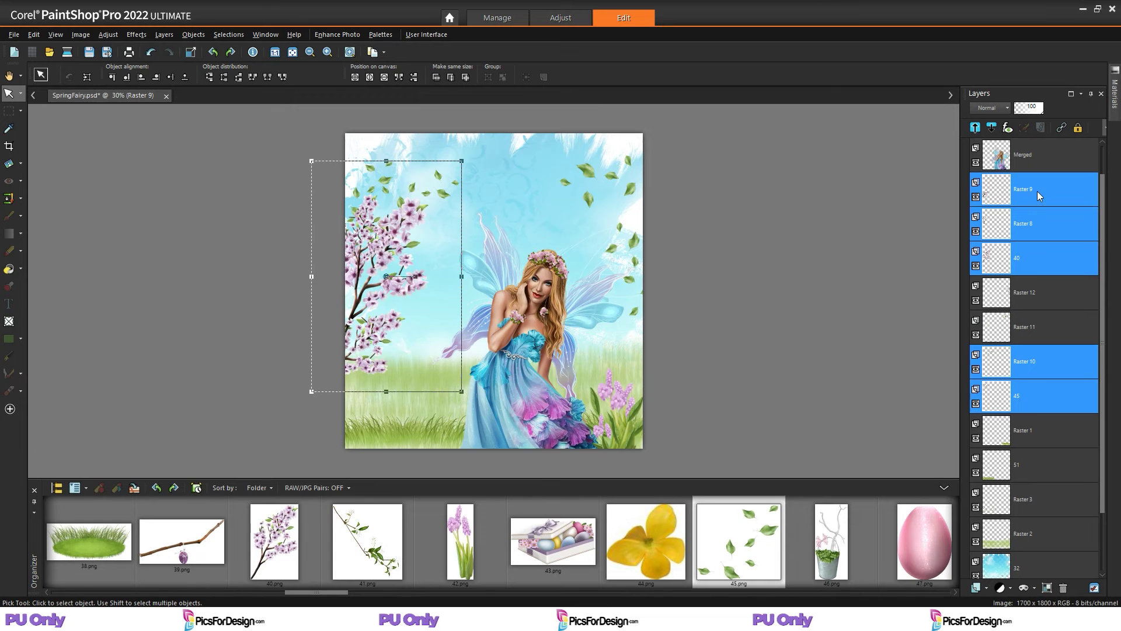
click(164, 35)
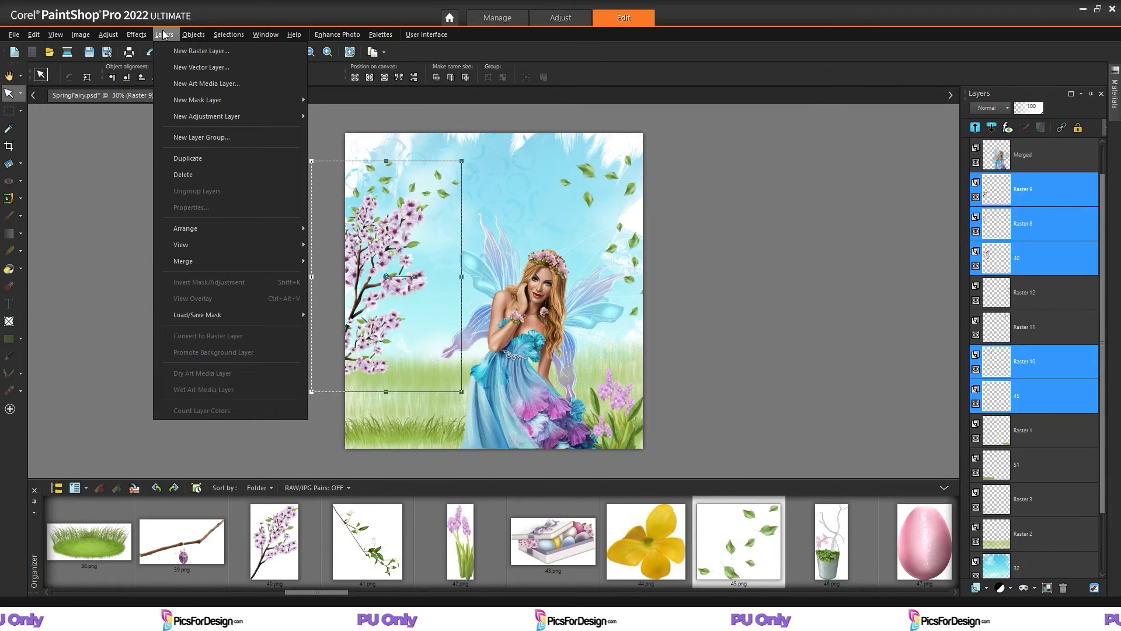
click(186, 136)
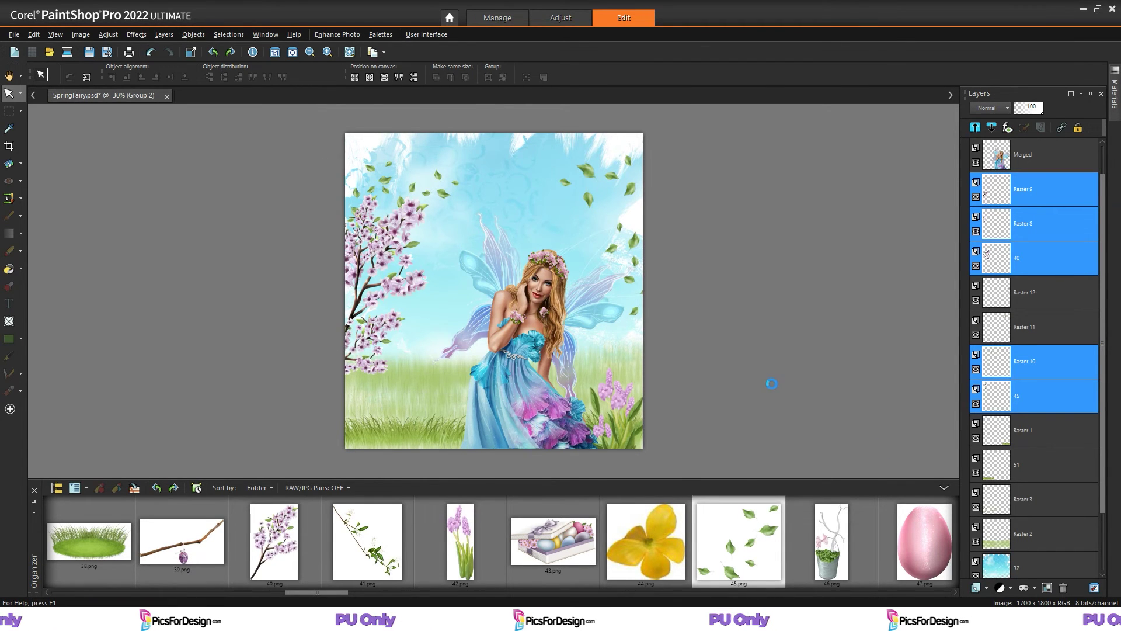
click(515, 485)
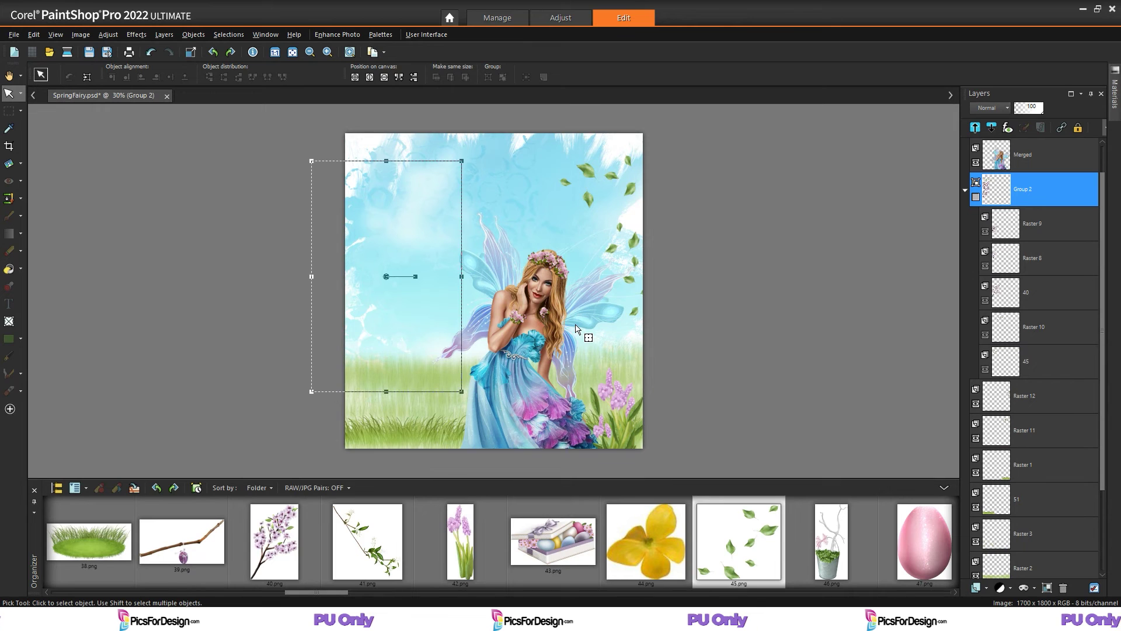
Move the grouped branches and leaves slightly lower on the canvas.
drag(373, 329, 370, 353)
click(436, 212)
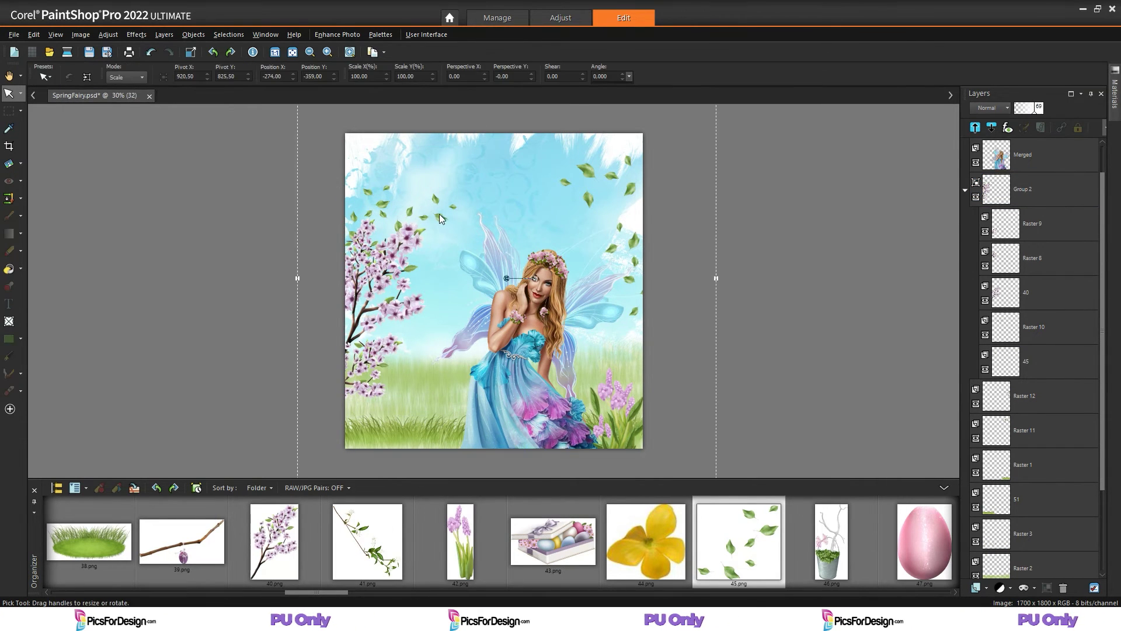
click(440, 216)
Scale the Raster 10 leaf copy to about 93%, rotate it to about 326° and reposition it closely above the blossoms.
click(1033, 225)
click(1029, 338)
drag(448, 214, 375, 198)
drag(440, 181, 388, 226)
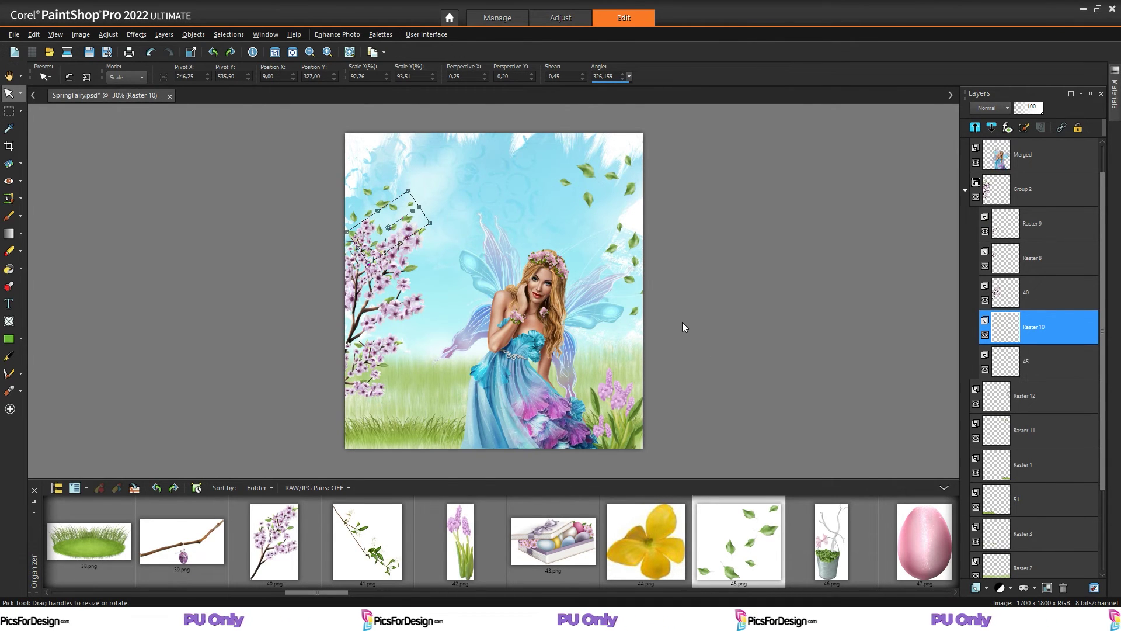
Add the "Its SpringTime" wordart 20.png from the kit's wordart folder across the upper sky, scaled to about 168%.
click(61, 489)
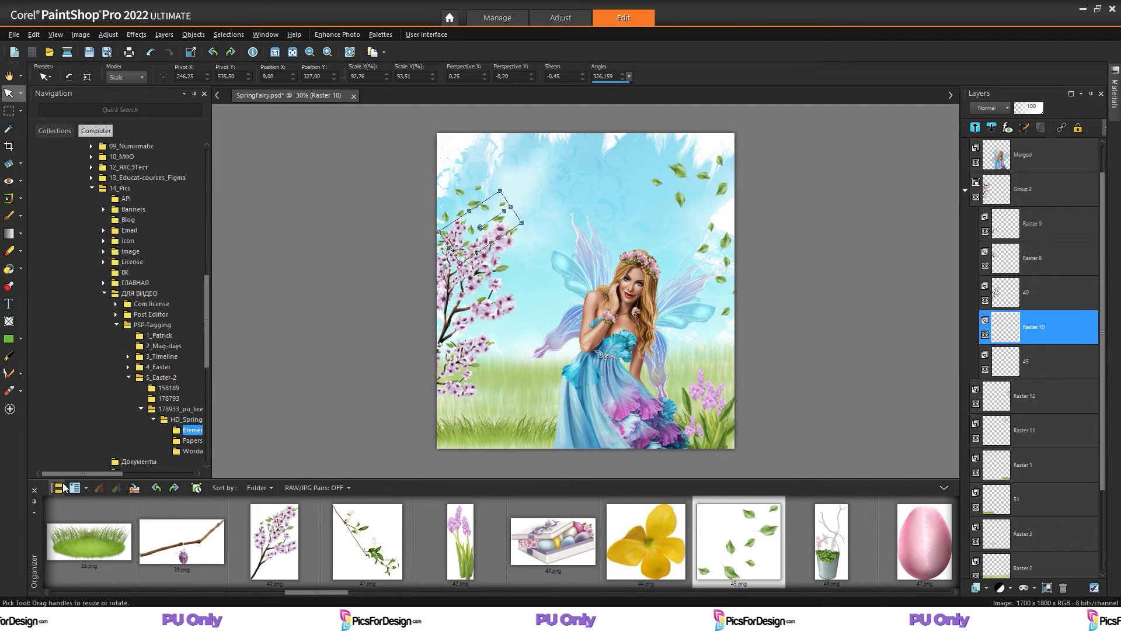
click(187, 451)
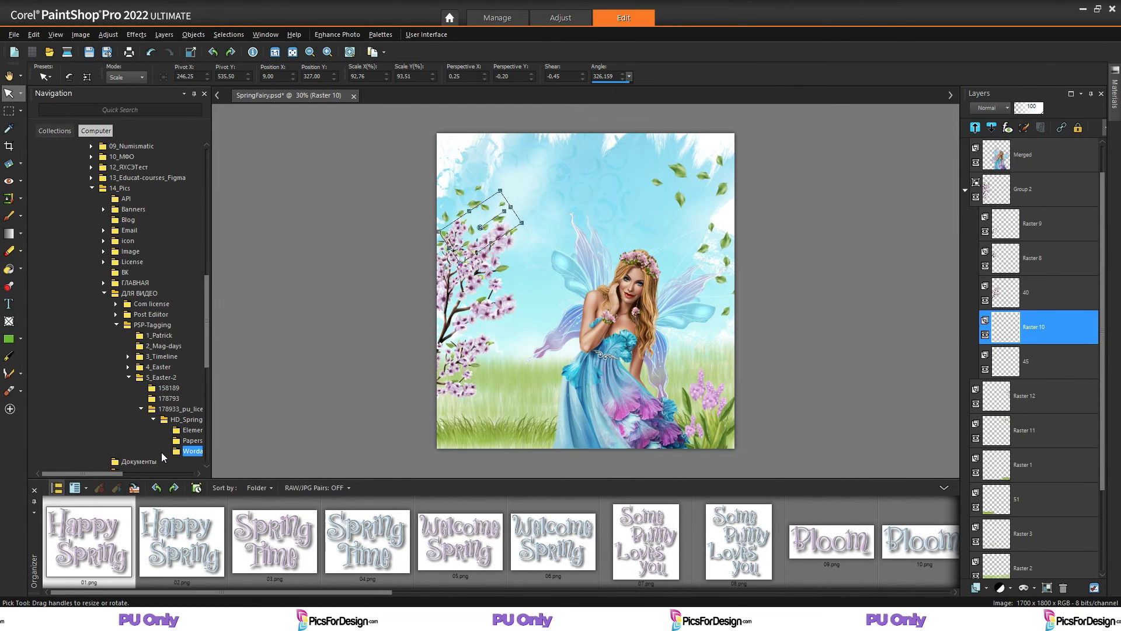
scroll(607, 554, down, 9)
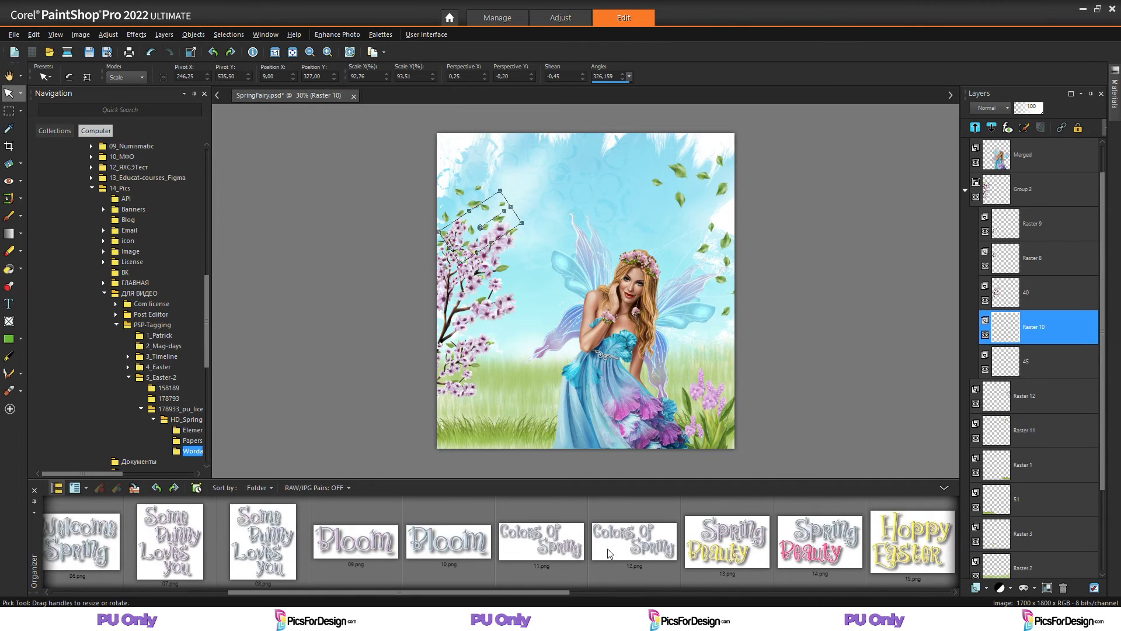
scroll(608, 554, down, 5)
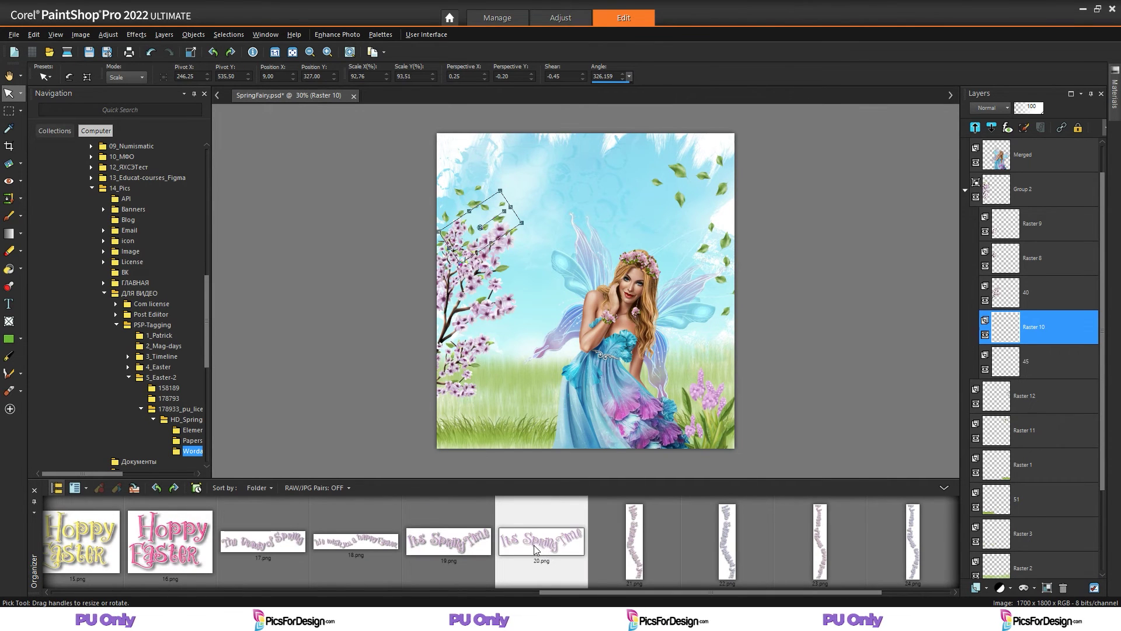
drag(818, 397, 1030, 169)
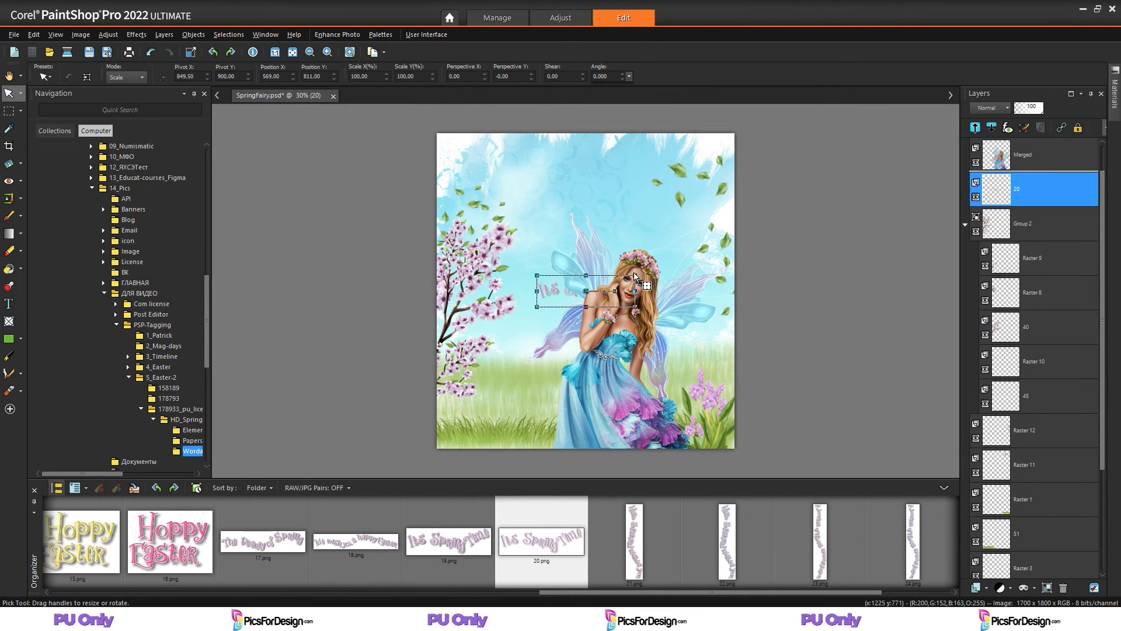
drag(670, 250, 702, 255)
drag(621, 280, 571, 178)
click(205, 93)
drag(478, 178, 474, 176)
scroll(1071, 201, up, 1)
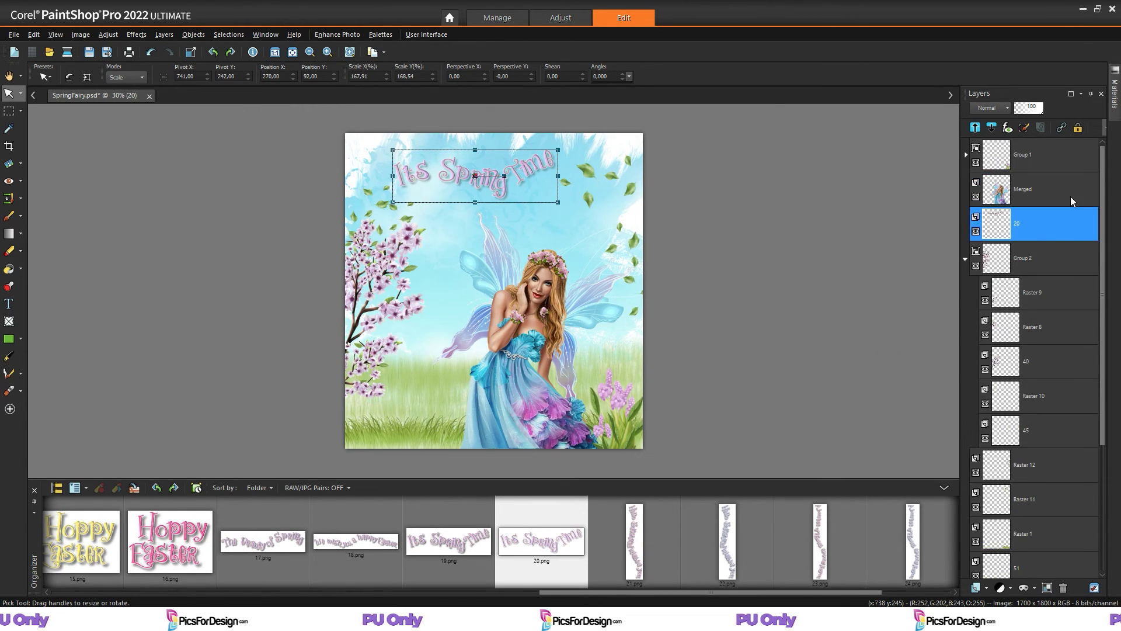
Bring the wordart layer above all other layers and place it in its own new layer group.
drag(1061, 223, 1026, 143)
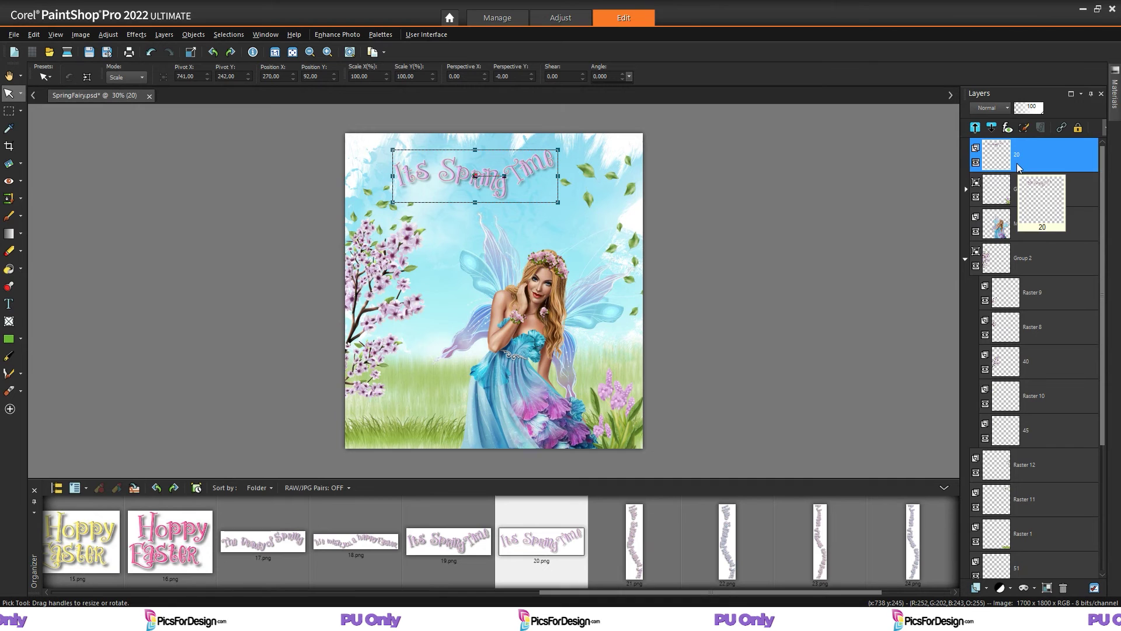
click(161, 35)
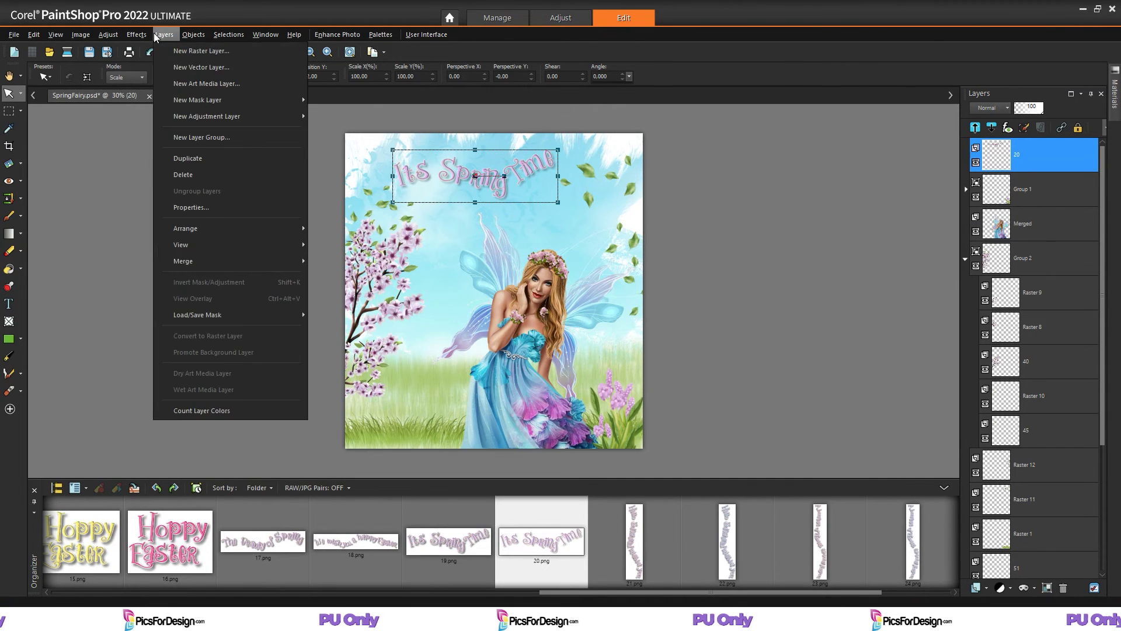
click(201, 138)
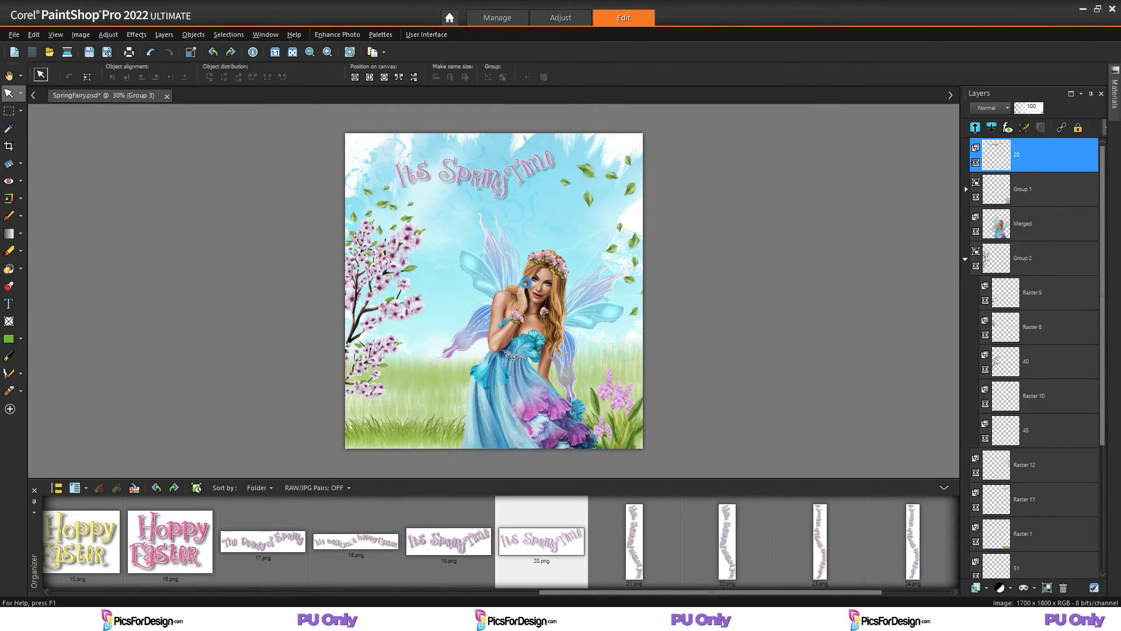
click(514, 488)
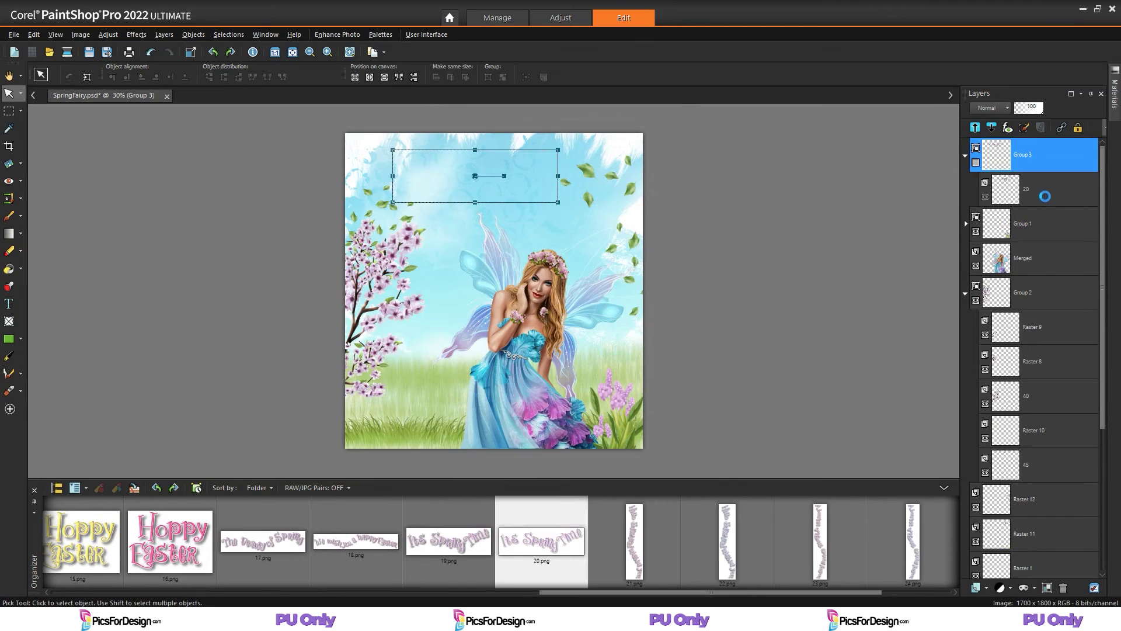
Add a Brightness/Contrast adjustment layer above the wordart with brightness -11 and contrast 24.
click(1035, 190)
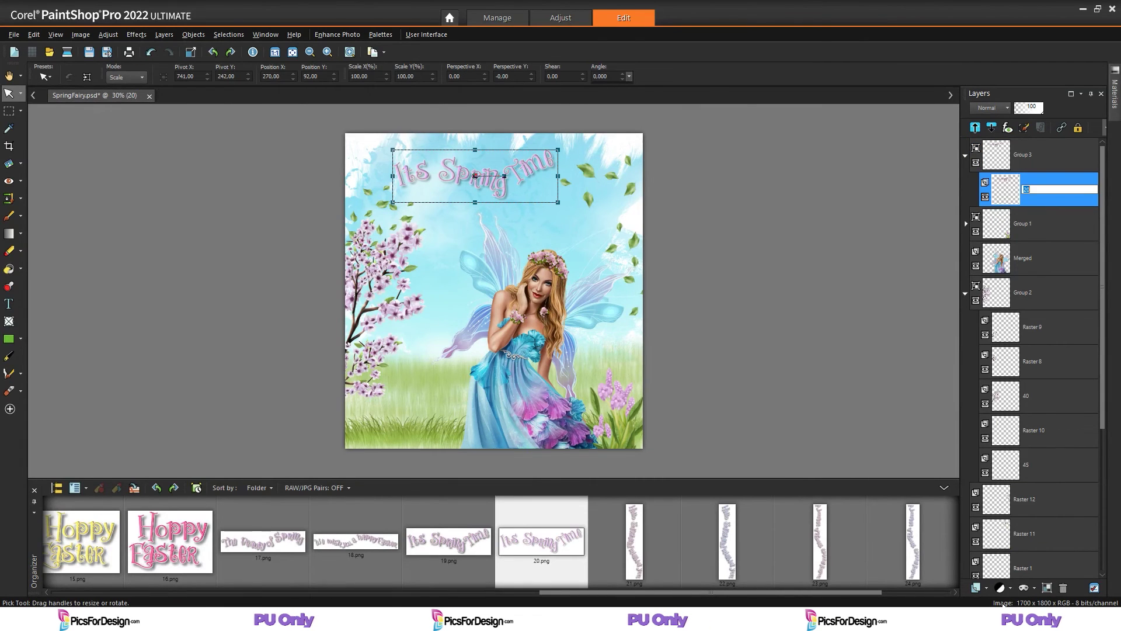
click(1010, 590)
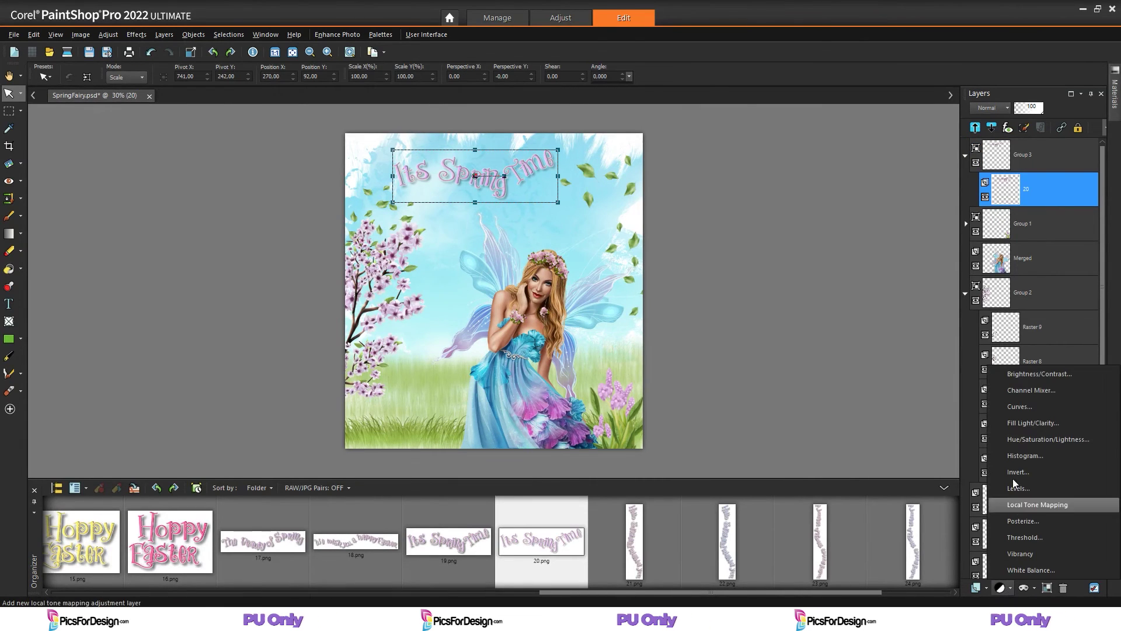
click(1028, 376)
drag(548, 145, 762, 211)
drag(754, 334, 750, 338)
drag(718, 243, 705, 301)
drag(716, 425, 713, 427)
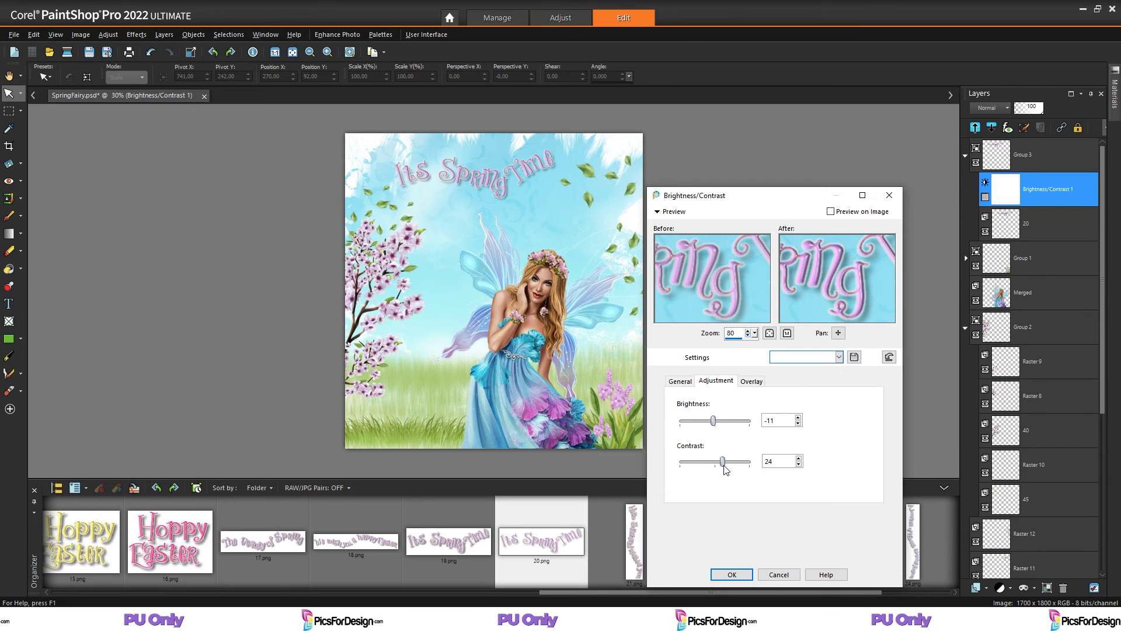
click(732, 574)
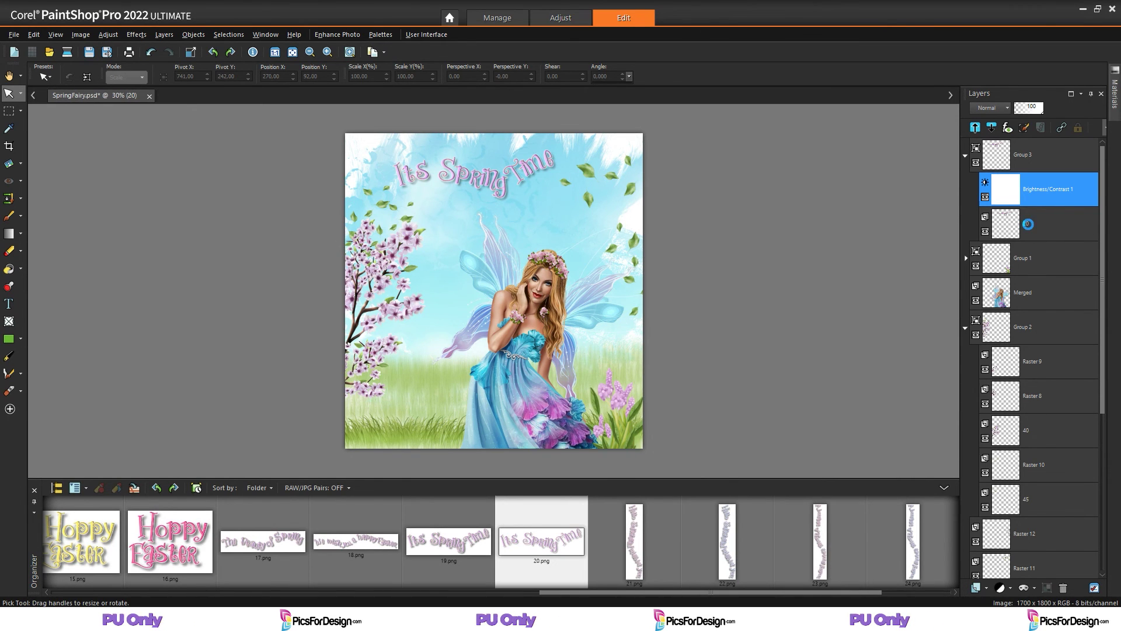
Enlarge the wordart slightly and reposition it a little higher in the sky.
click(1076, 229)
click(1026, 226)
drag(473, 182, 478, 178)
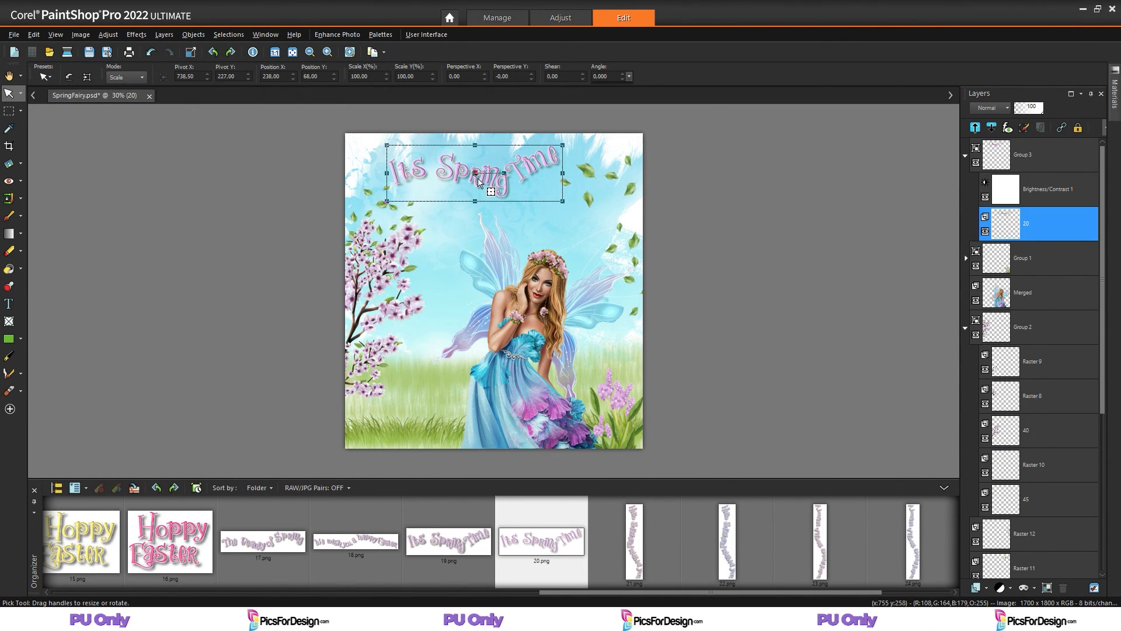
Add a Hue/Saturation/Lightness adjustment layer above the wordart with hue 5 and lightness -17.
click(1009, 589)
click(1034, 440)
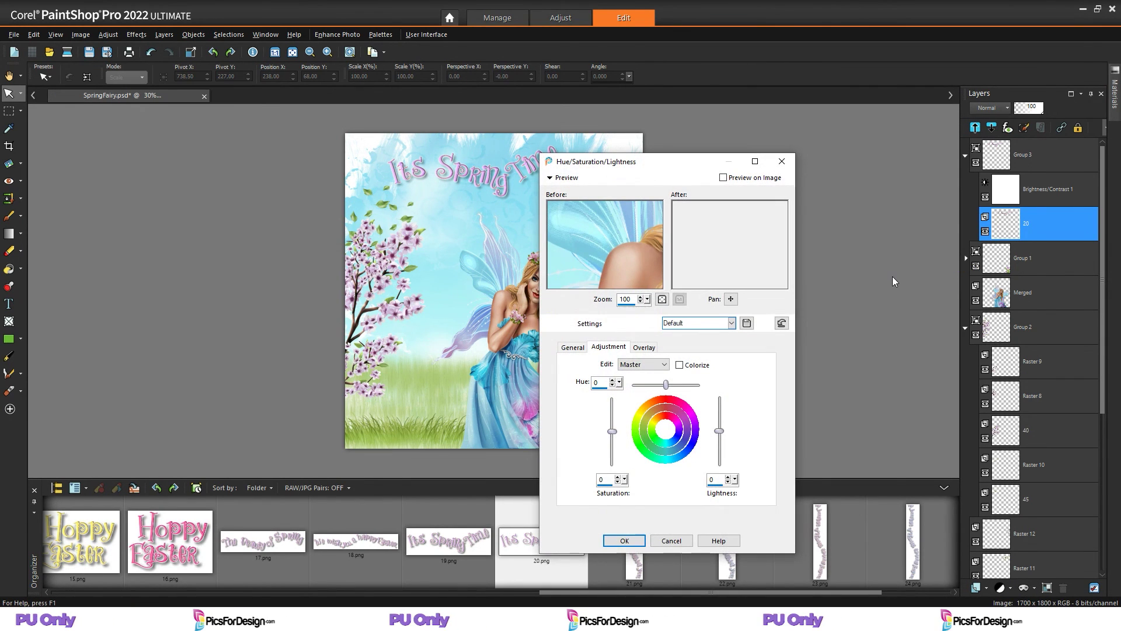
drag(625, 277, 643, 309)
drag(611, 212, 614, 270)
click(691, 408)
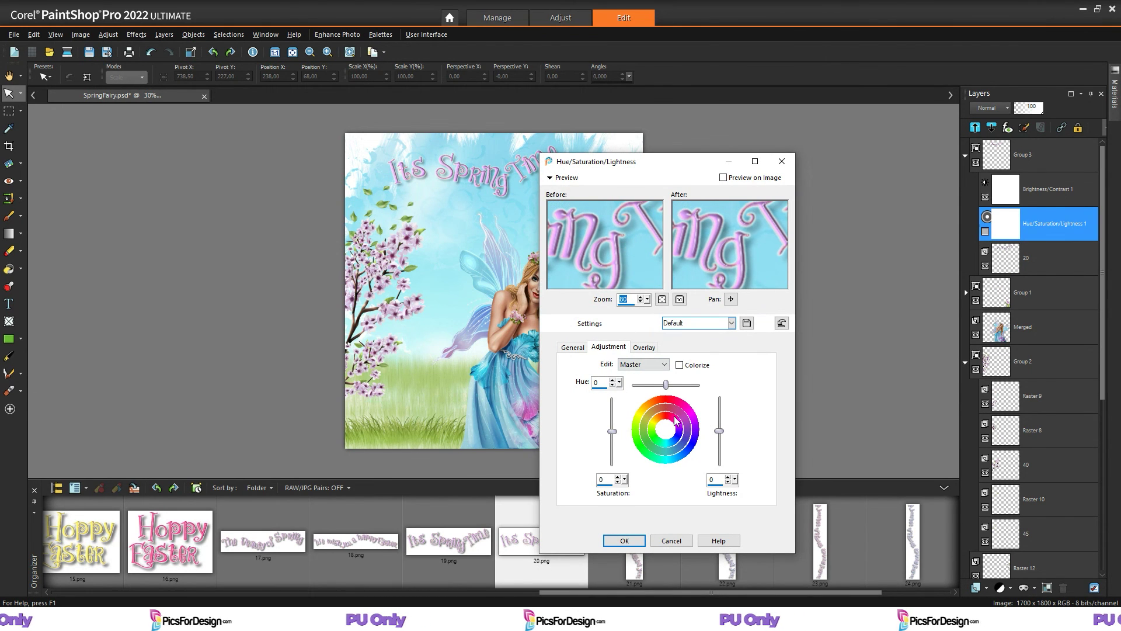
drag(720, 431, 720, 438)
drag(679, 385, 667, 385)
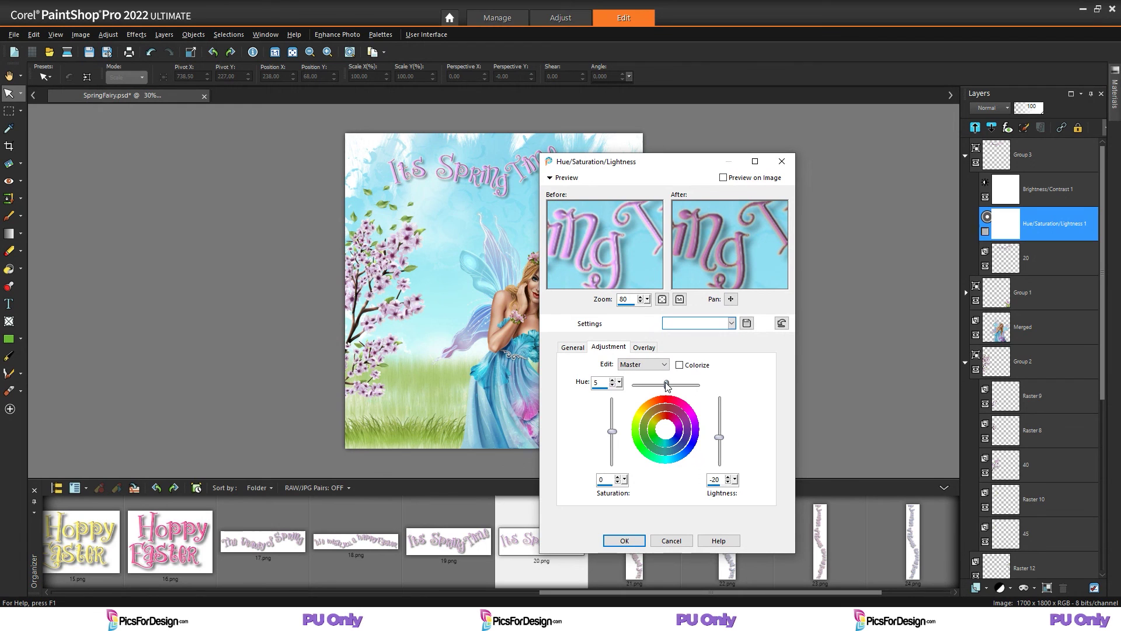
drag(720, 439, 719, 437)
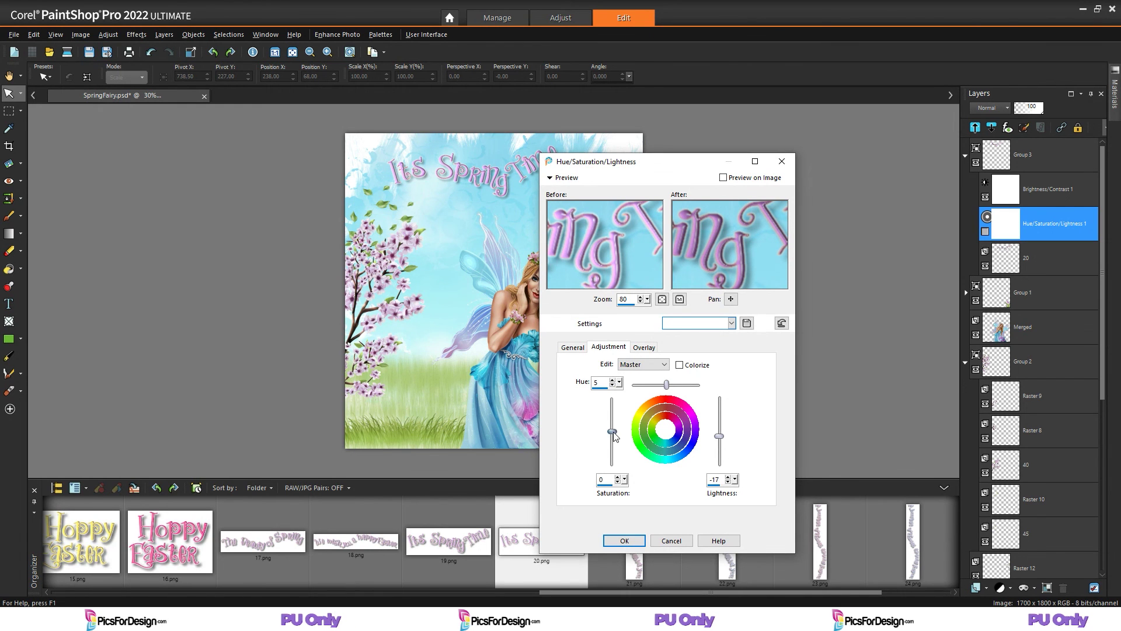
key(Return)
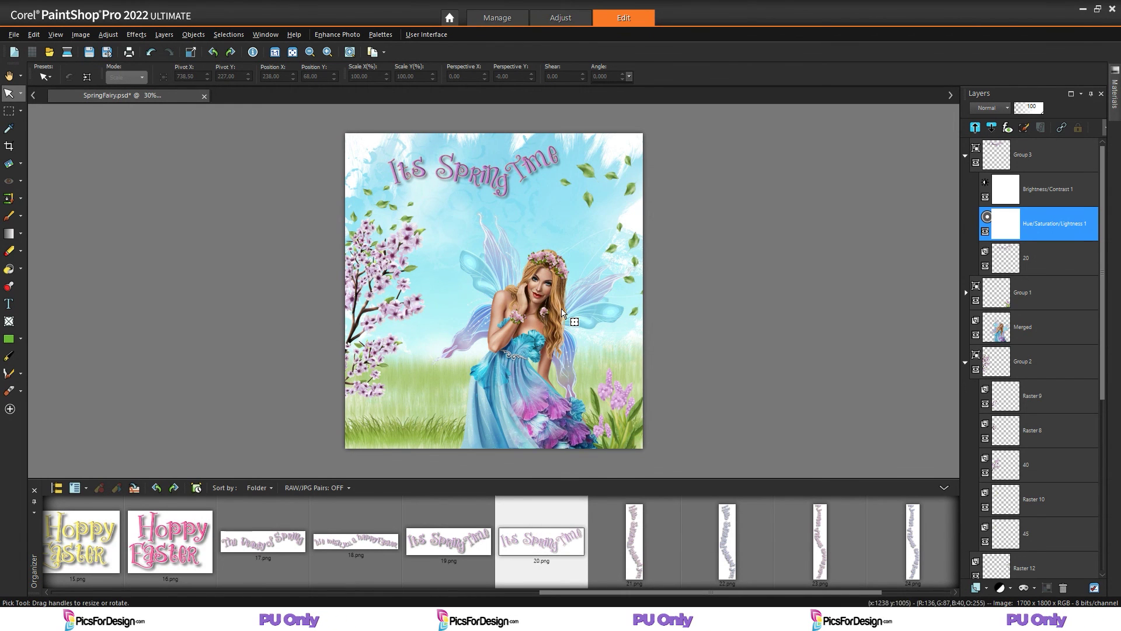
Move the wordart slightly lower in the sky and save the document.
click(476, 173)
drag(476, 173, 477, 178)
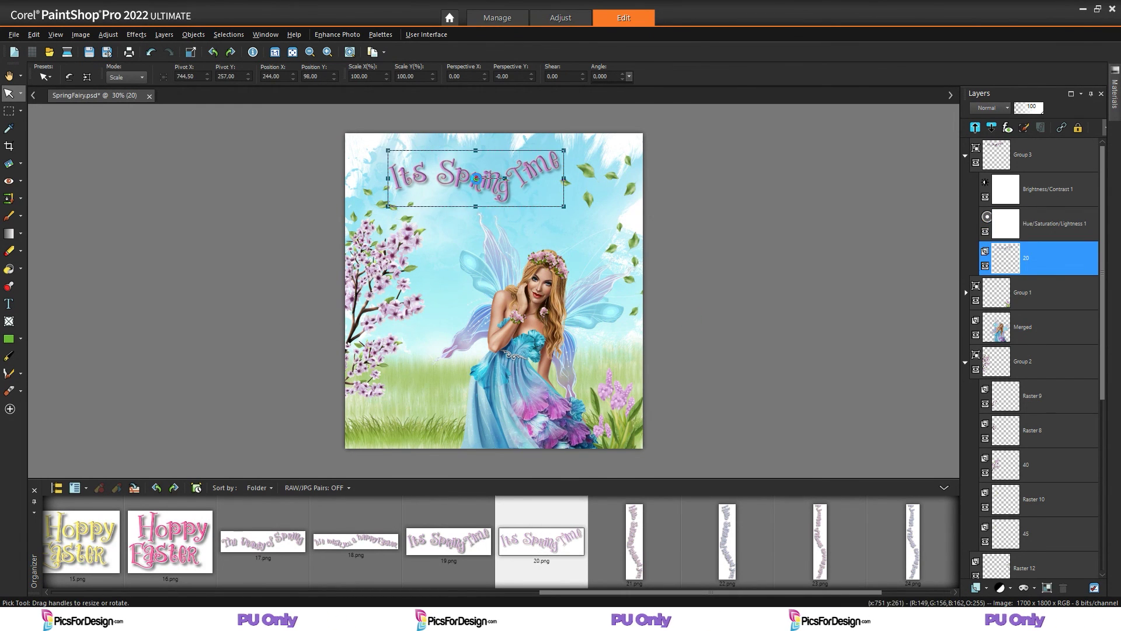
click(14, 35)
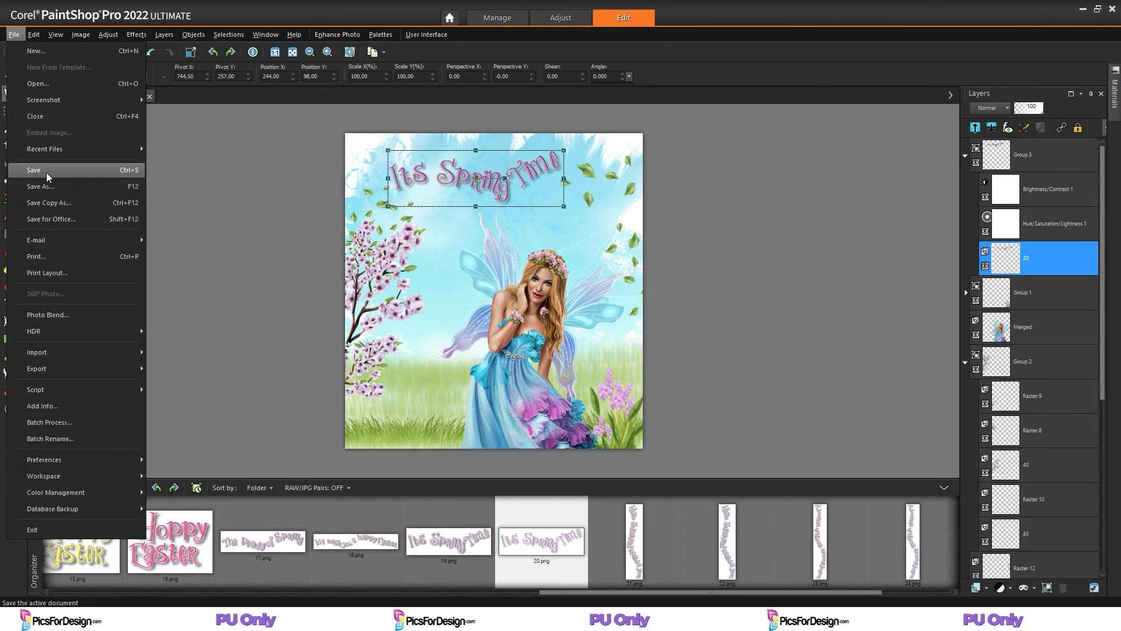